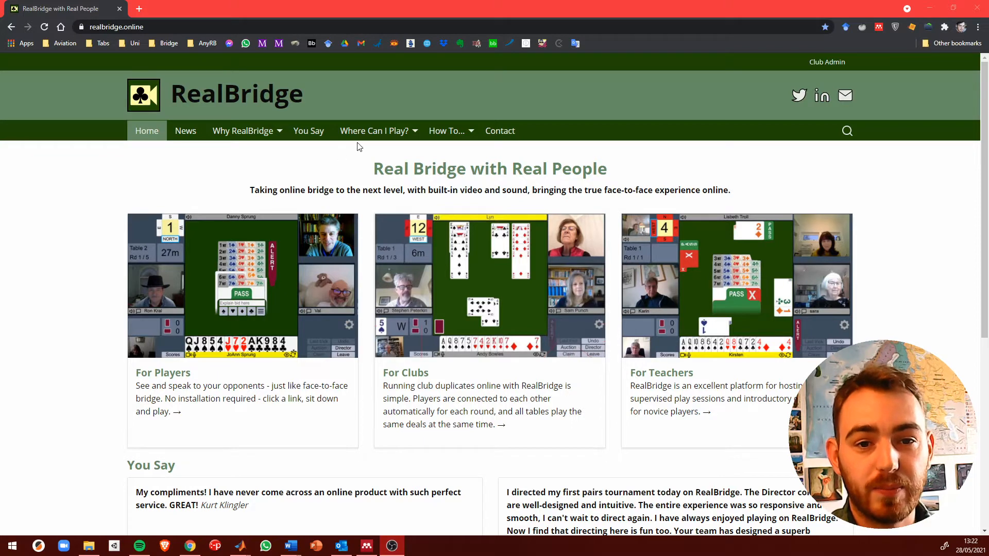
- Open the RealBridge Config Files page of the Director Guide
mouse_move(467, 136)
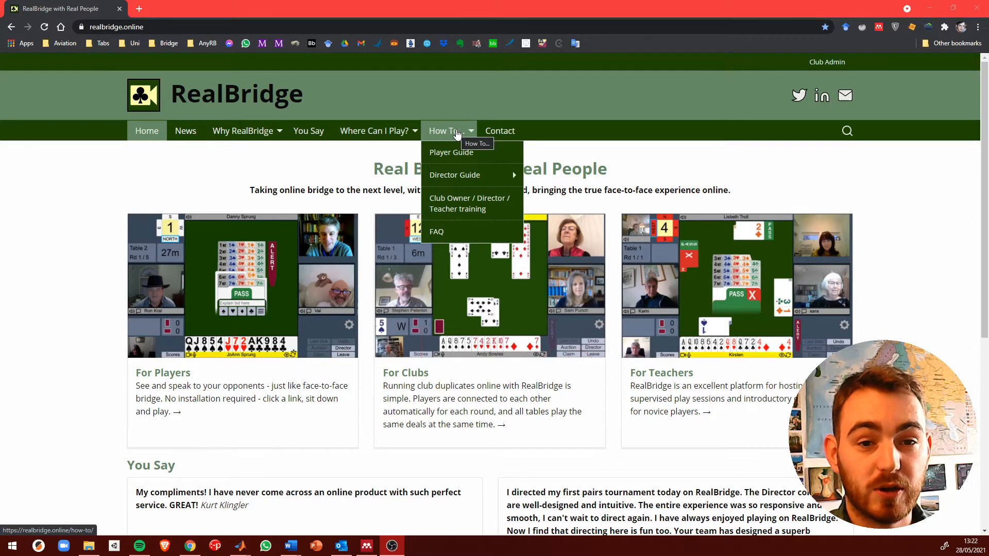
mouse_move(442, 180)
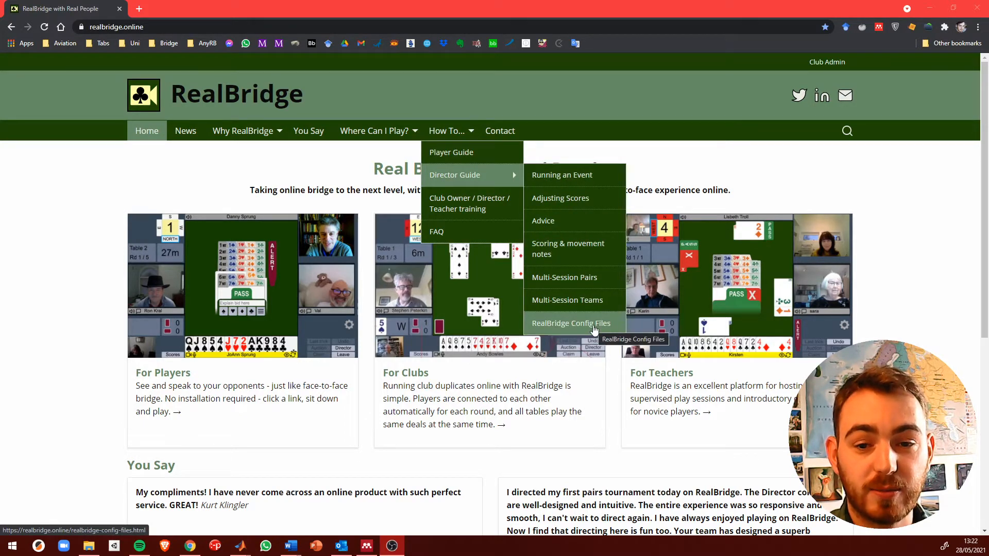
click(595, 329)
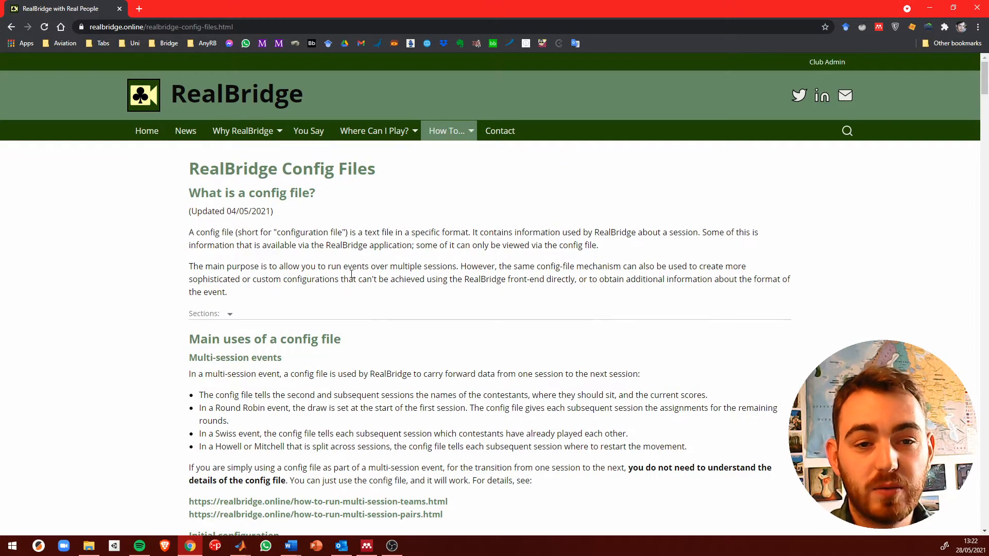
- Find the Table Announcements section of the config files guide
scroll(351, 274, down, 10)
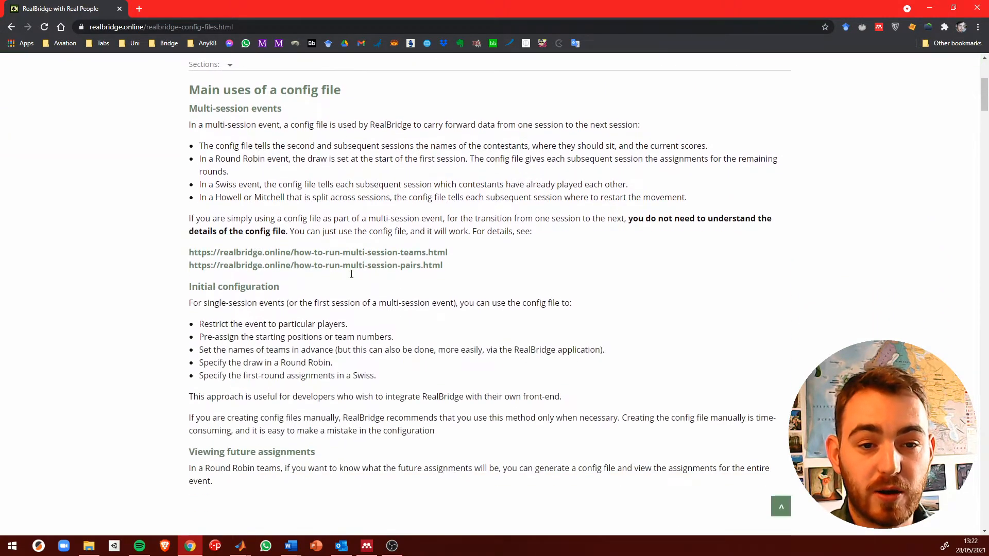
scroll(352, 278, down, 12)
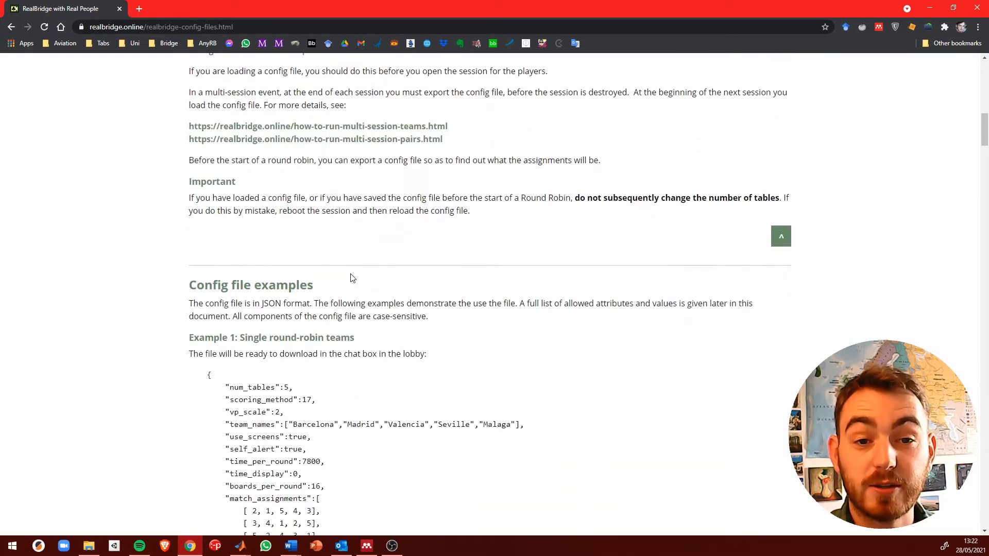
scroll(352, 278, down, 15)
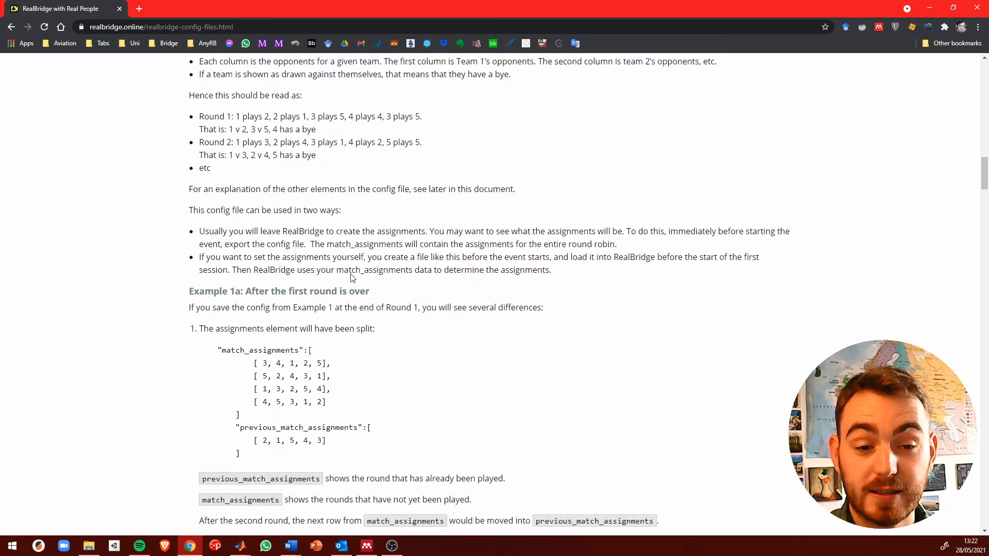
scroll(352, 278, down, 15)
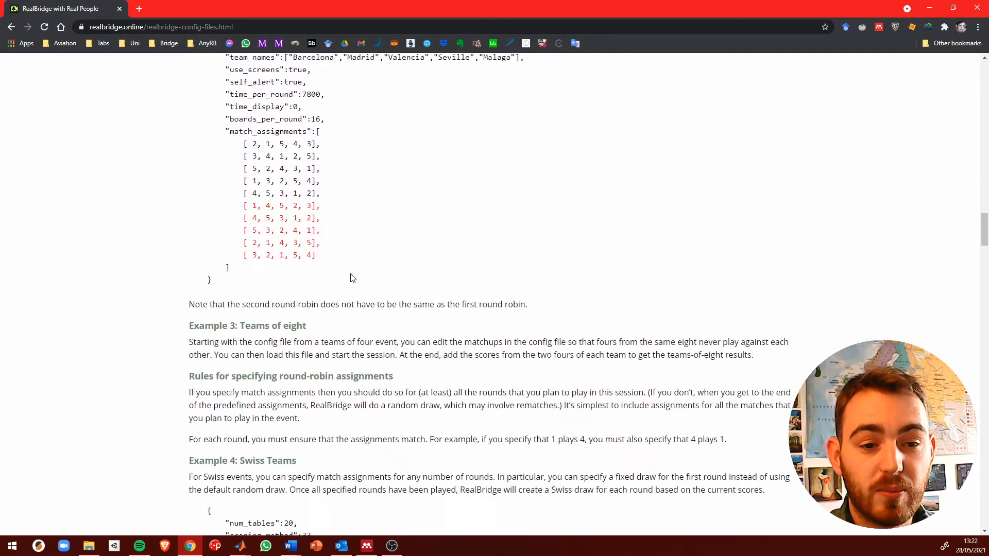
scroll(352, 278, down, 15)
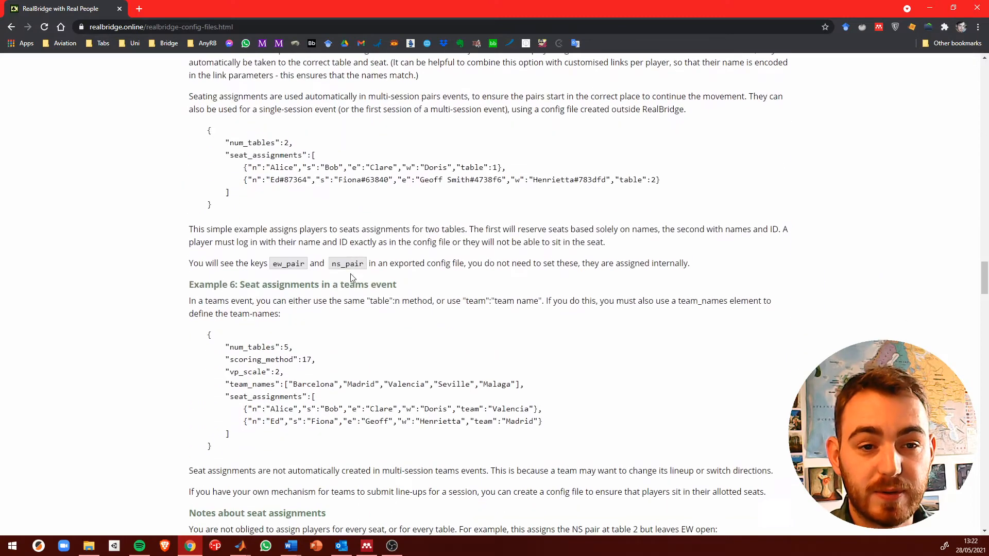
scroll(353, 278, down, 9)
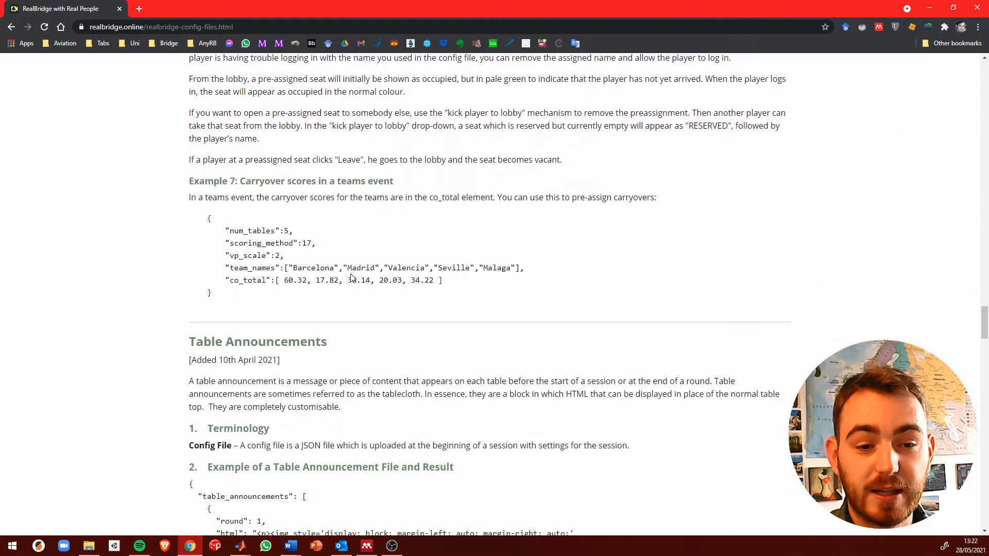
drag(187, 222, 364, 221)
- Examine the example table announcement file, the editable keys and the multiple announcements examples
scroll(363, 222, down, 4)
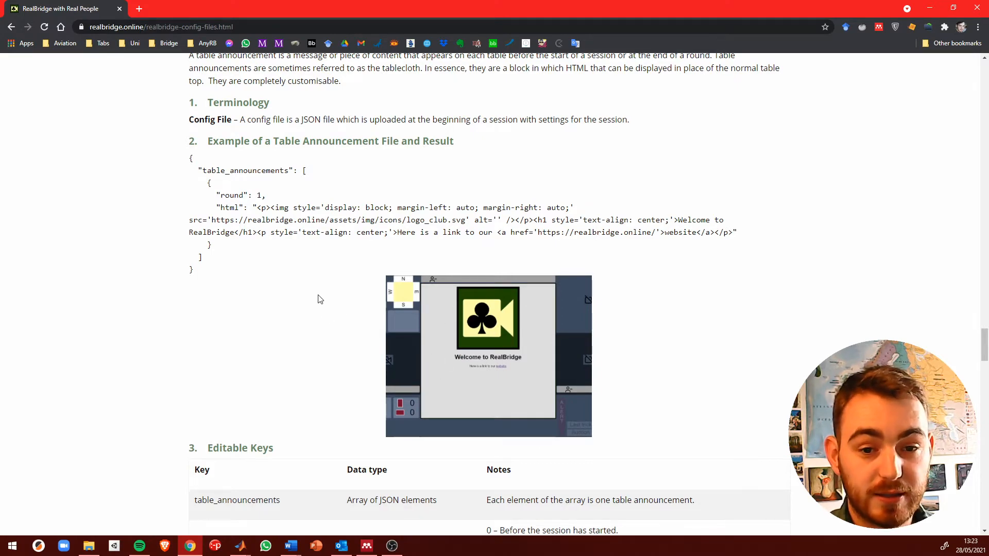
scroll(319, 298, down, 6)
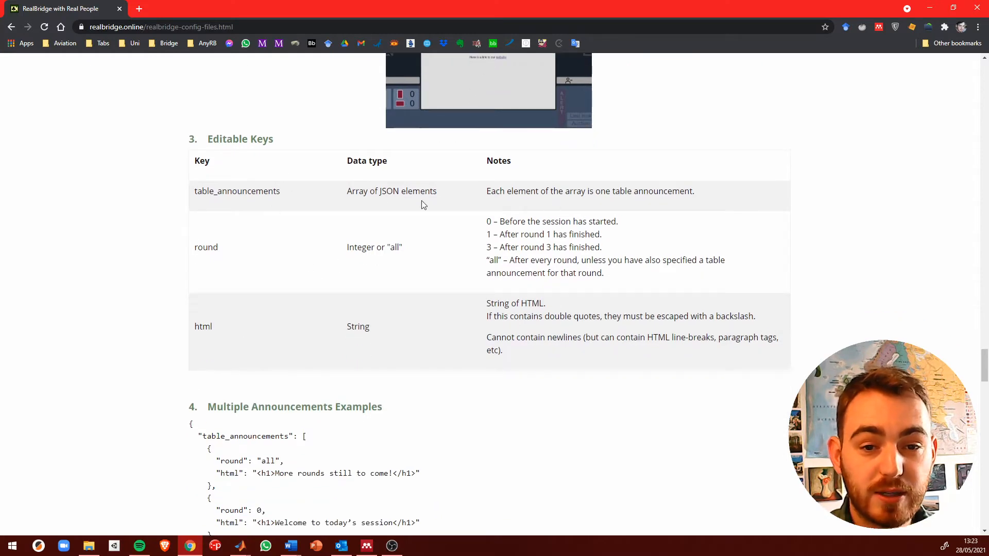
scroll(271, 302, down, 6)
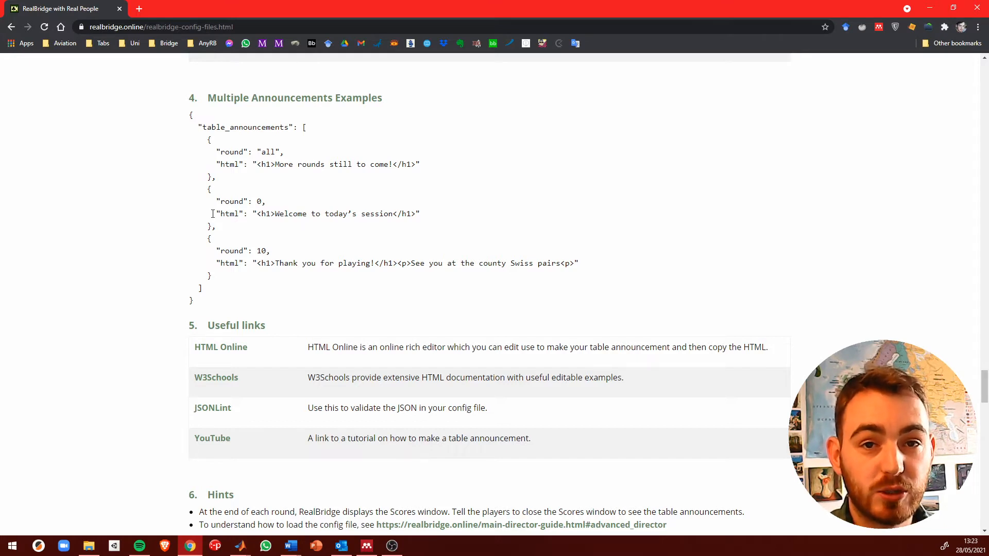
scroll(213, 214, up, 10)
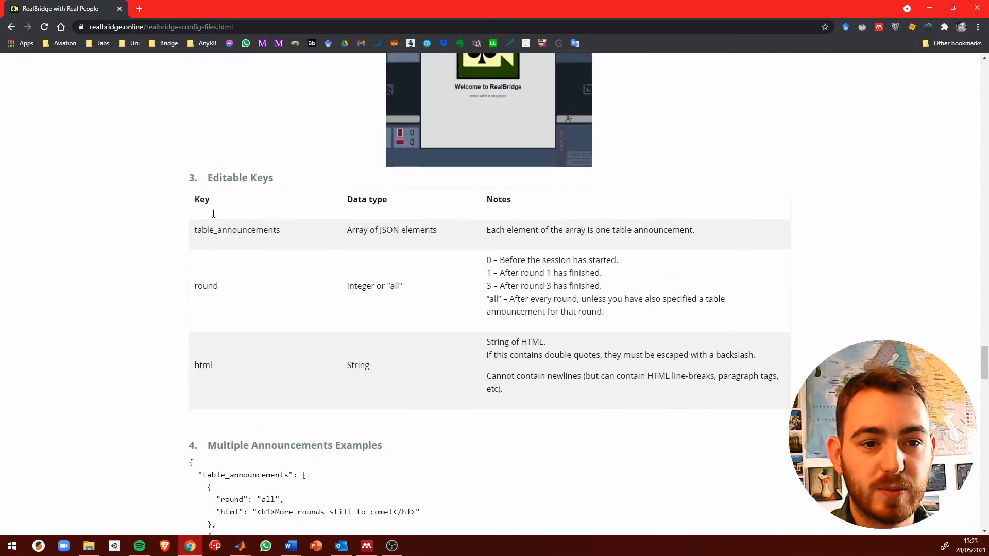
scroll(213, 213, up, 1)
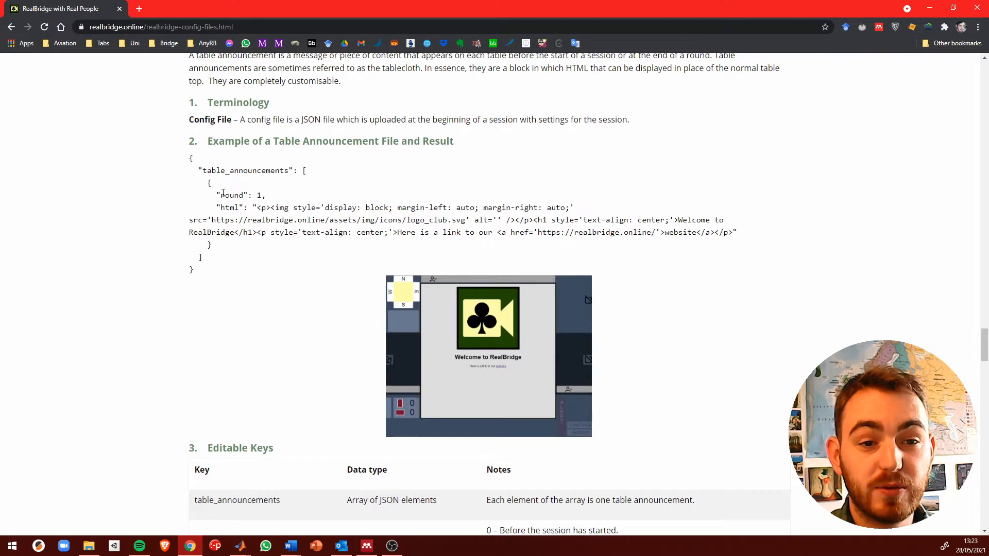
- Copy the whole example table announcement JSON from the guide into a new Notepad document
click(198, 268)
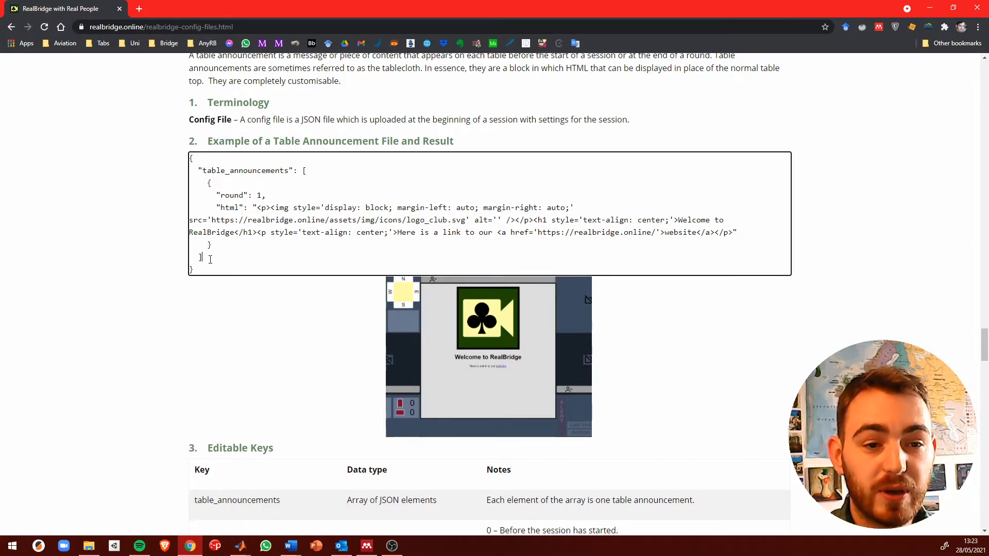
drag(198, 268, 199, 156)
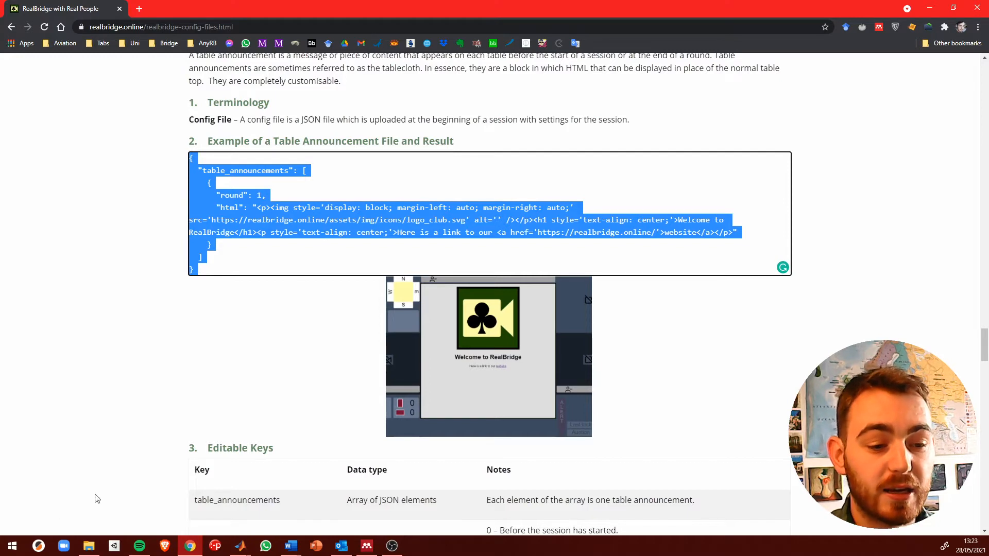
click(12, 545)
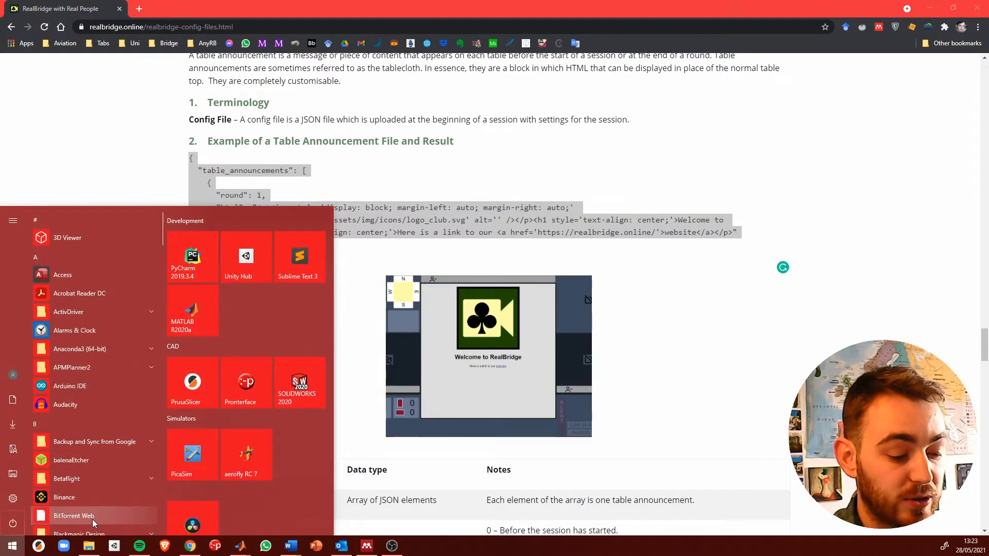
text(note)
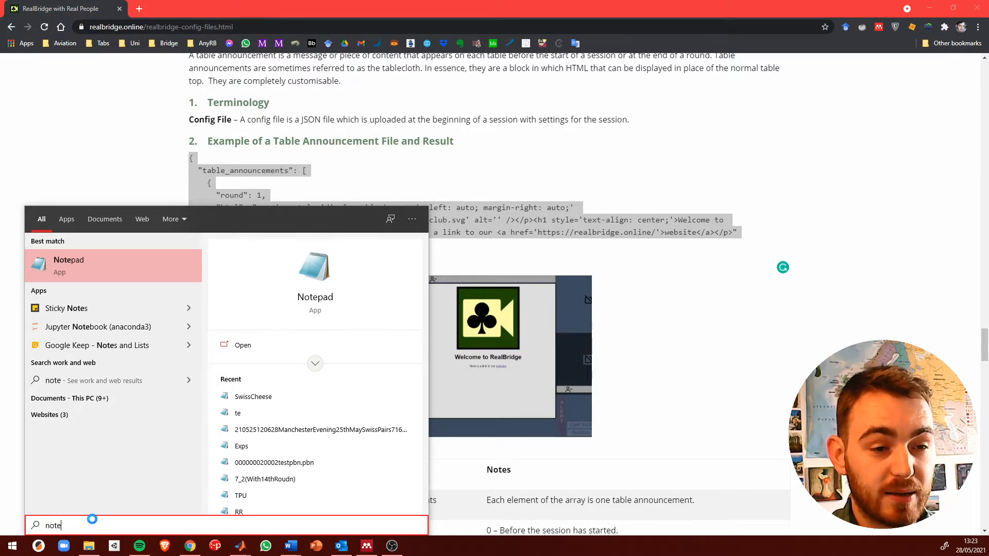
click(103, 267)
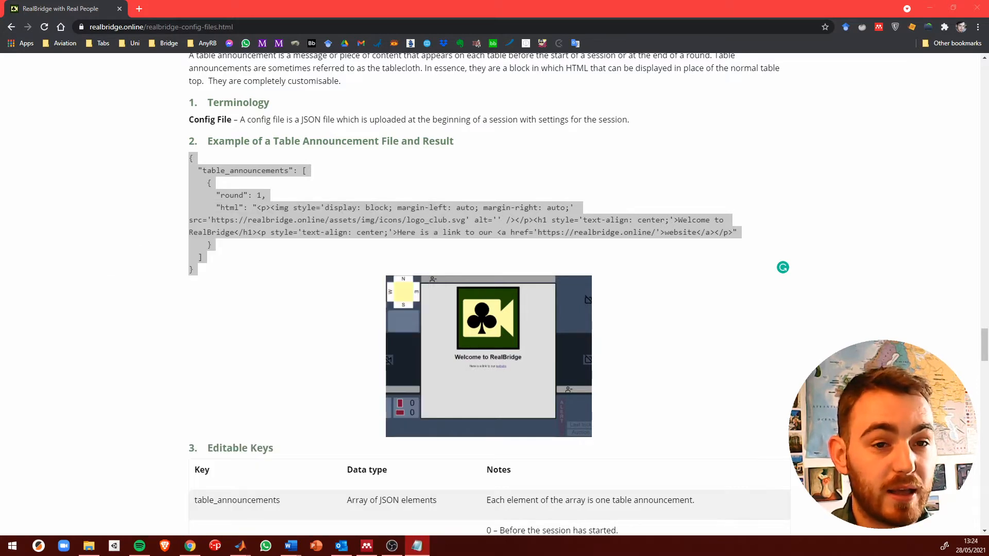
key(ctrl+v)
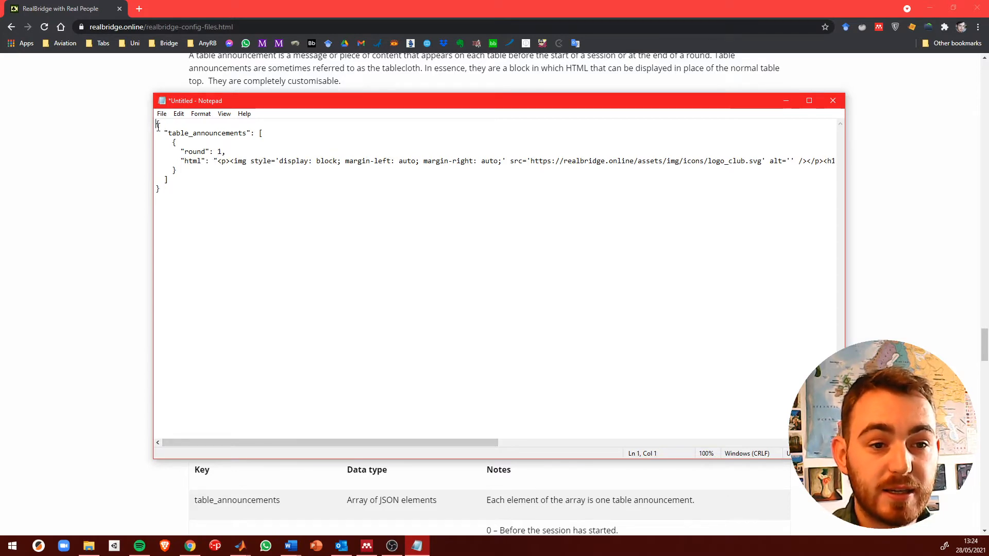
drag(157, 123, 165, 193)
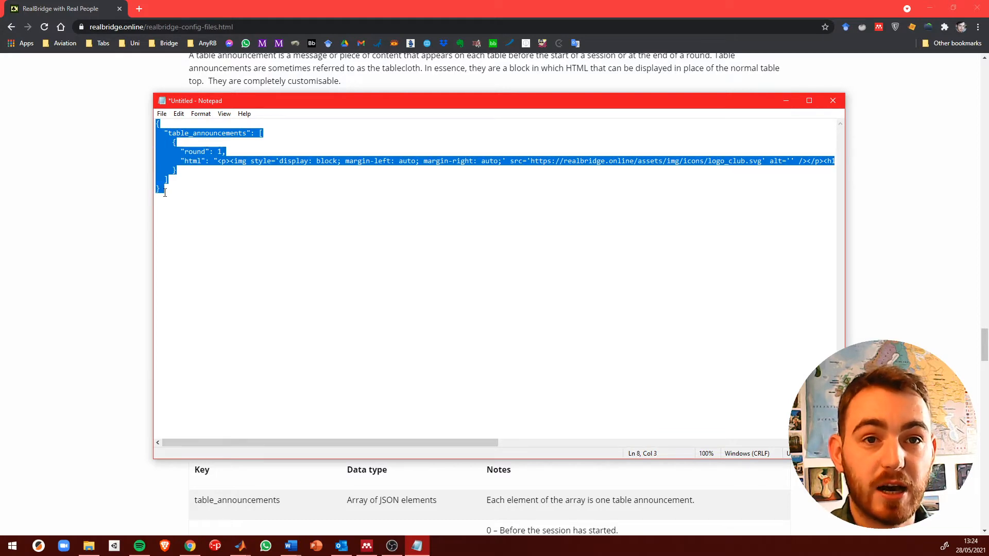
click(237, 213)
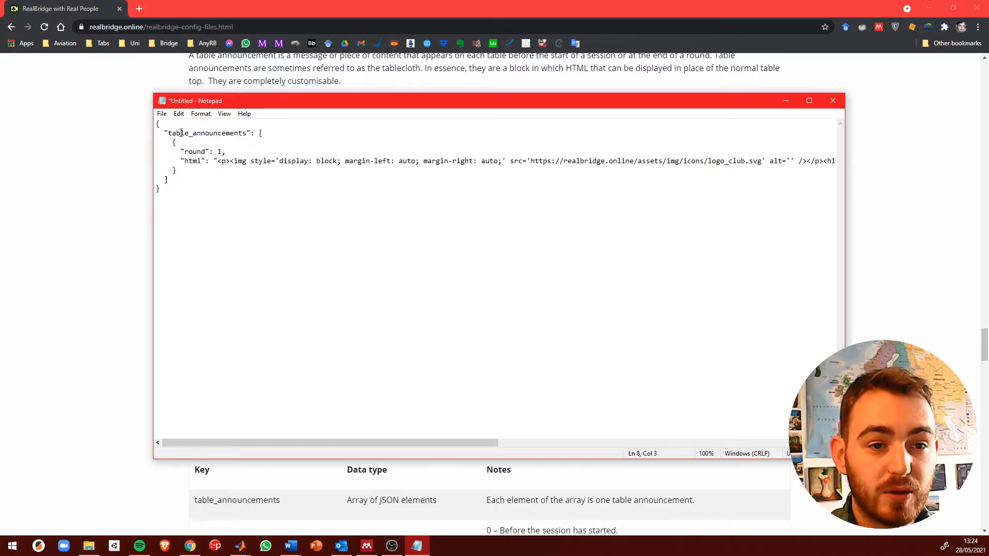
drag(168, 133, 248, 134)
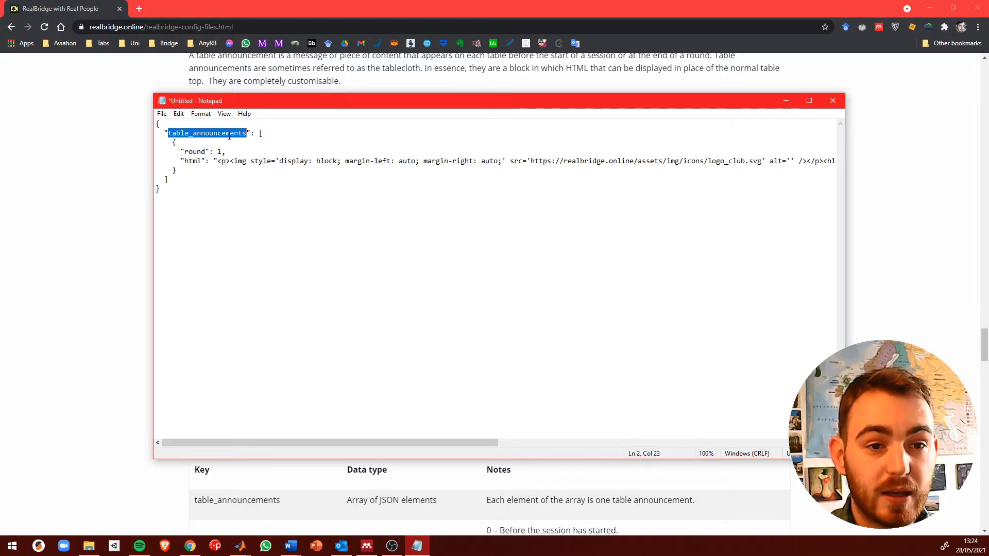
click(203, 150)
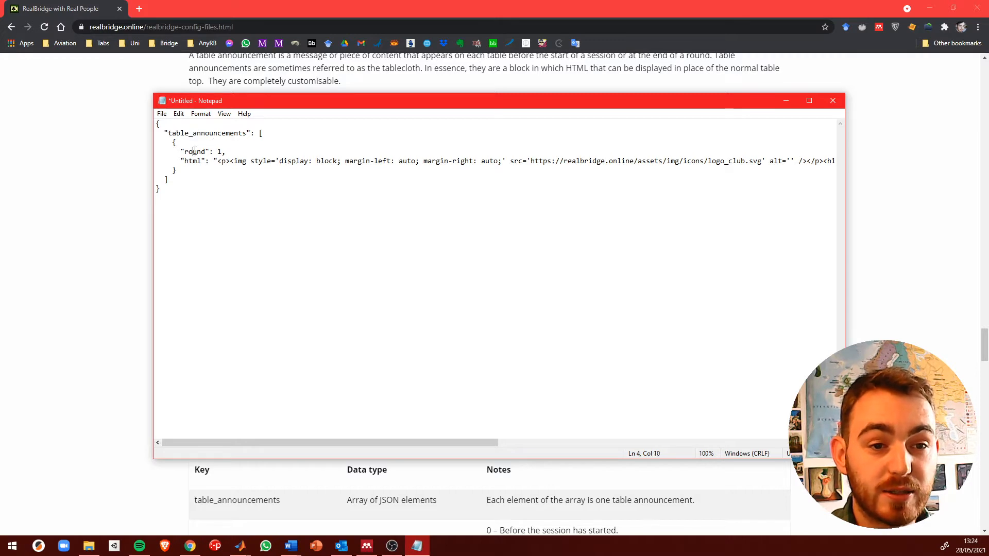
- Try 0 and 1 as the round value of the table announcement
click(223, 152)
key(BackSpace)
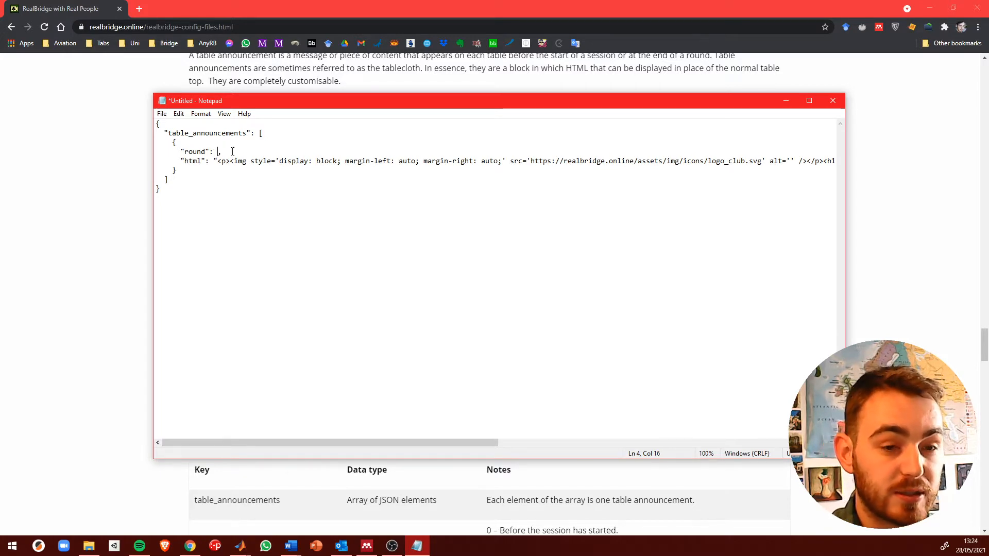
text(0)
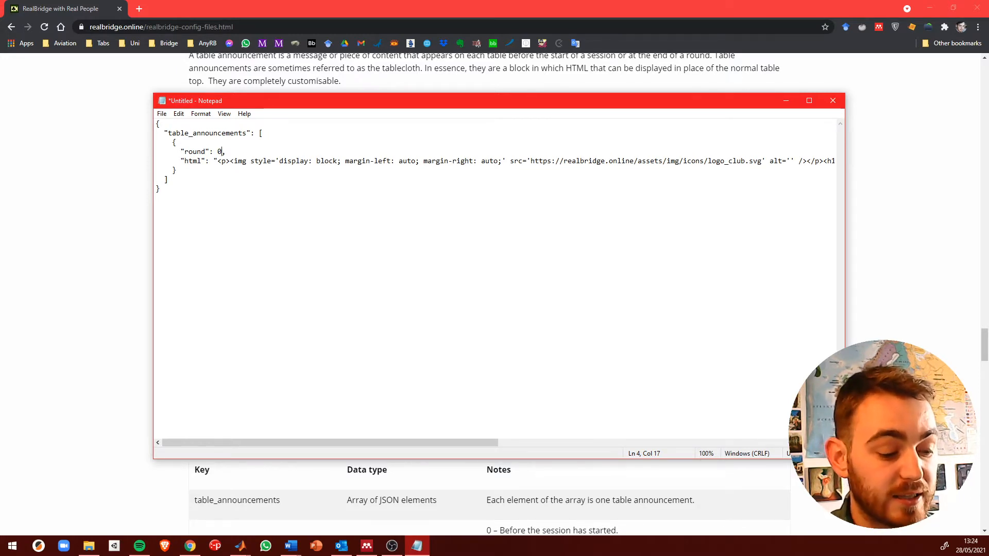
key(BackSpace)
text(1)
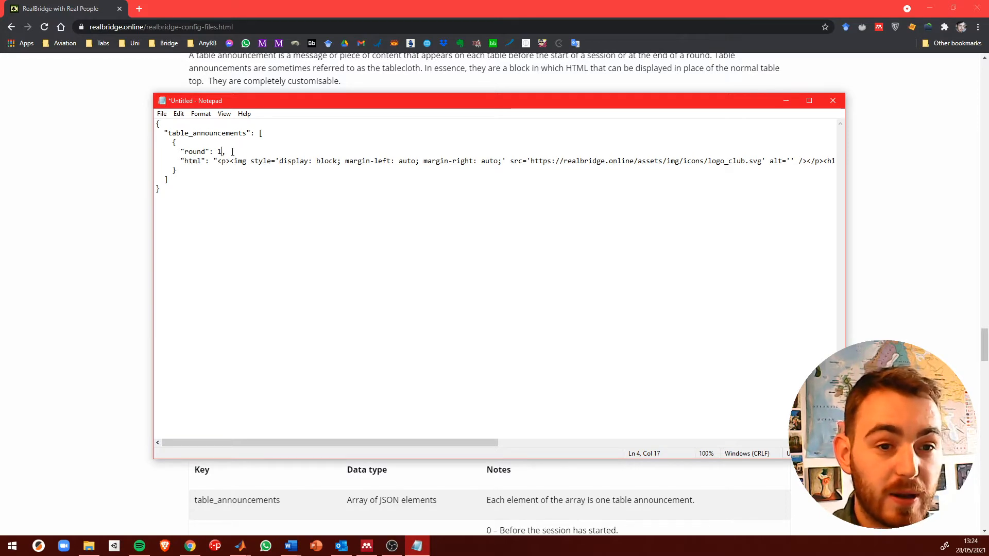
- Set the round value of the table announcement to "all", including the double quotes
key(BackSpace)
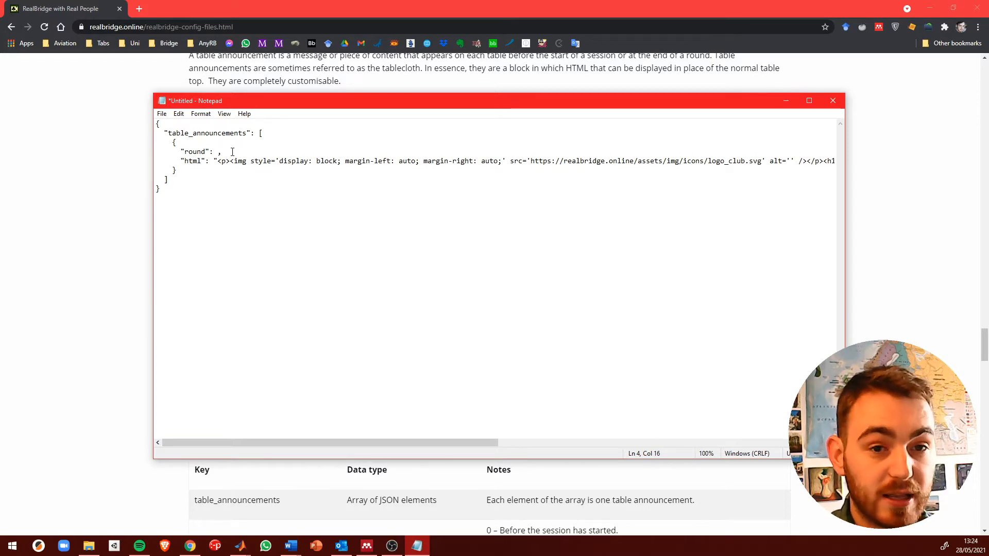
text("all)
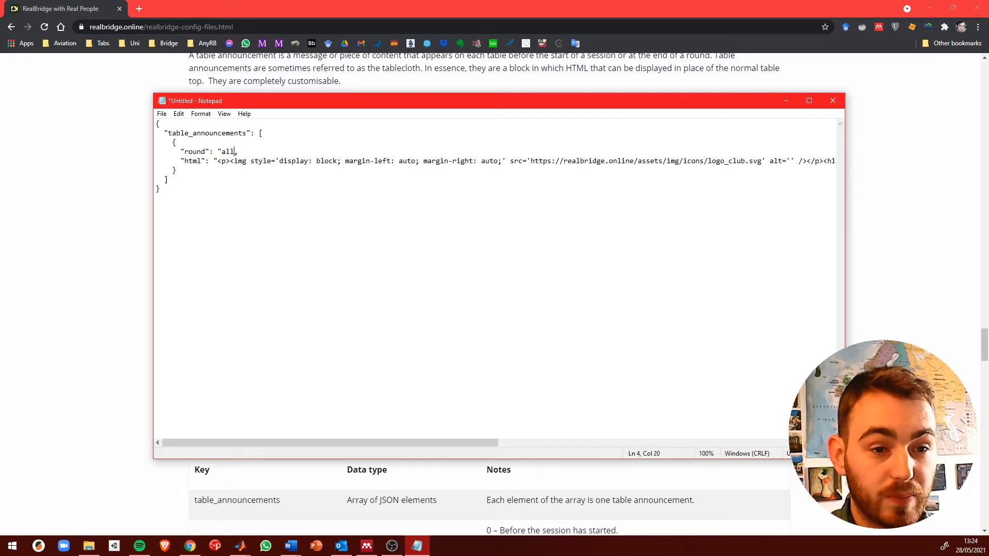
text(")
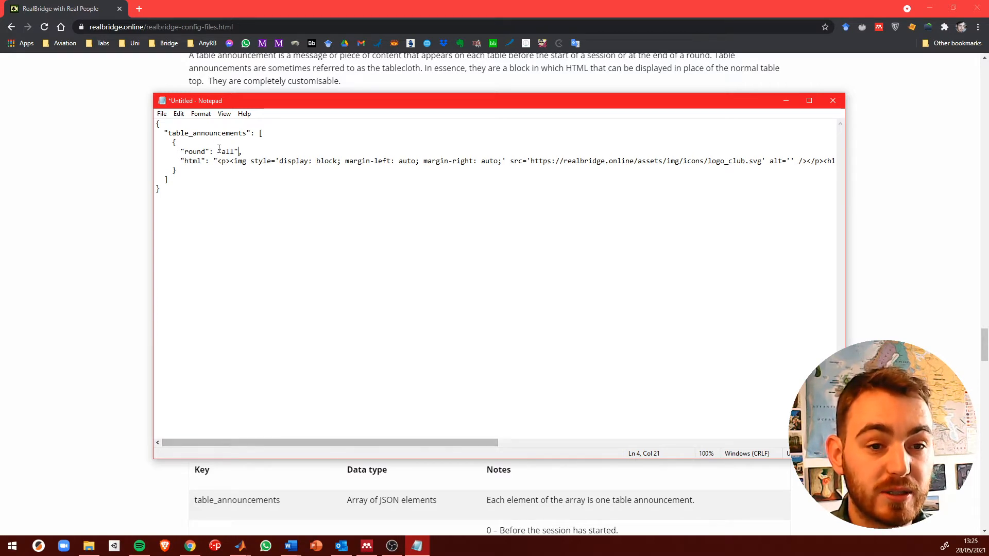
- Delete the whole example HTML between the quotes of the html key and move the Notepad window off the guide
drag(217, 162, 819, 161)
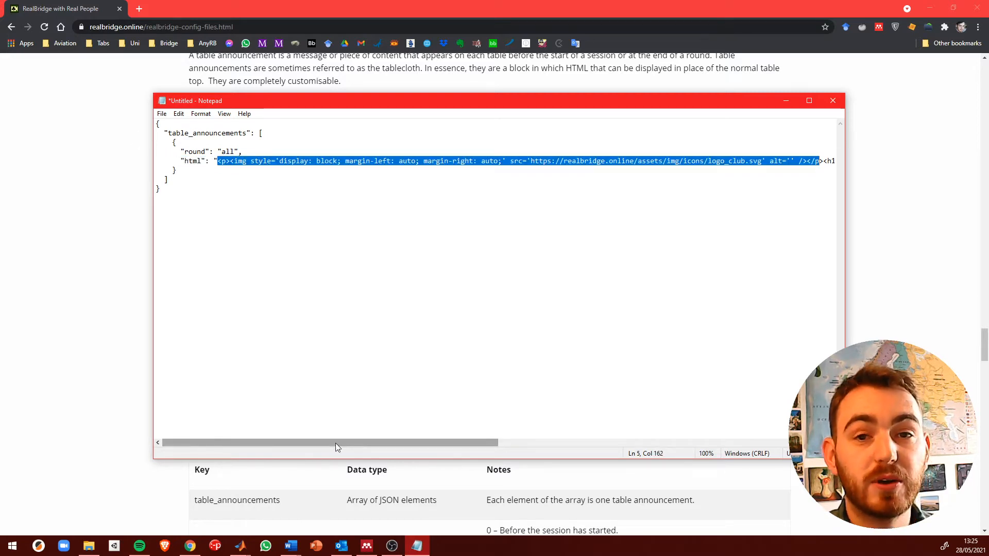
drag(336, 442, 695, 439)
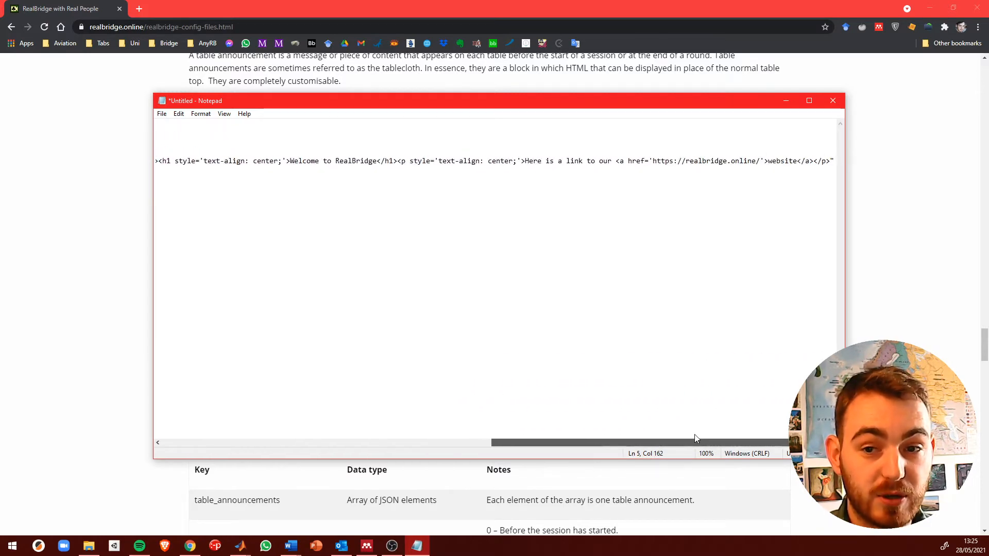
drag(833, 161, 216, 158)
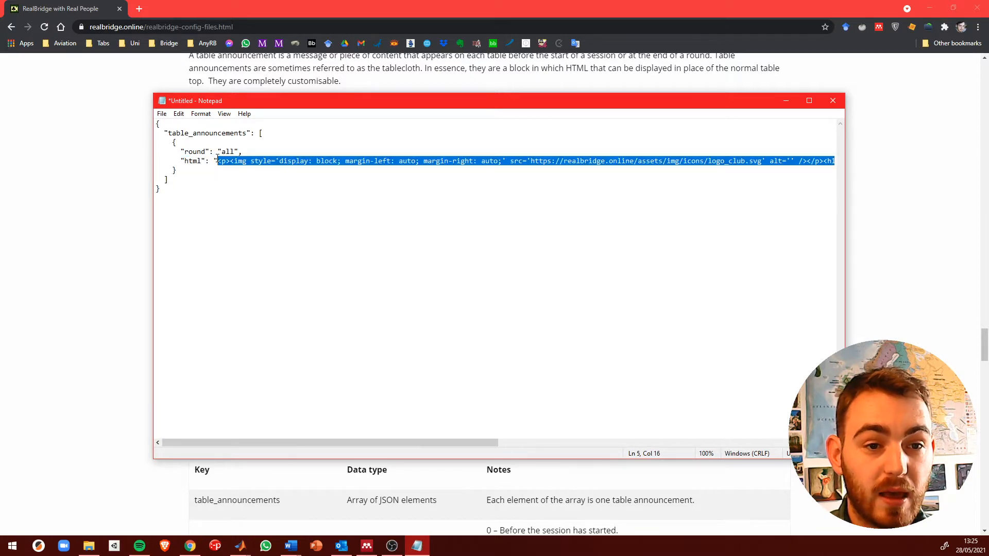
key(BackSpace)
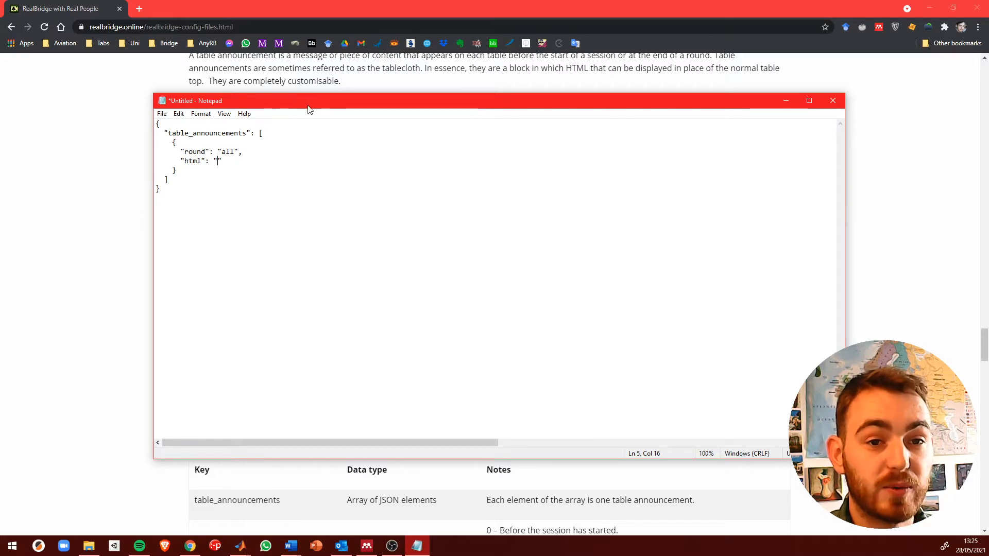
drag(329, 105, 0, 159)
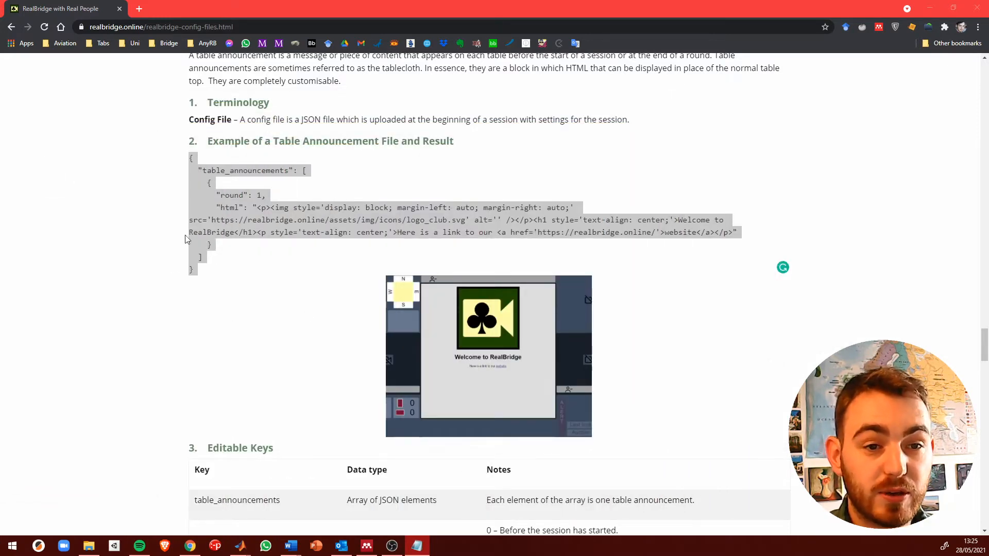
- Open the HTML Online editor from the useful links section of the config files guide
click(147, 258)
scroll(221, 286, down, 12)
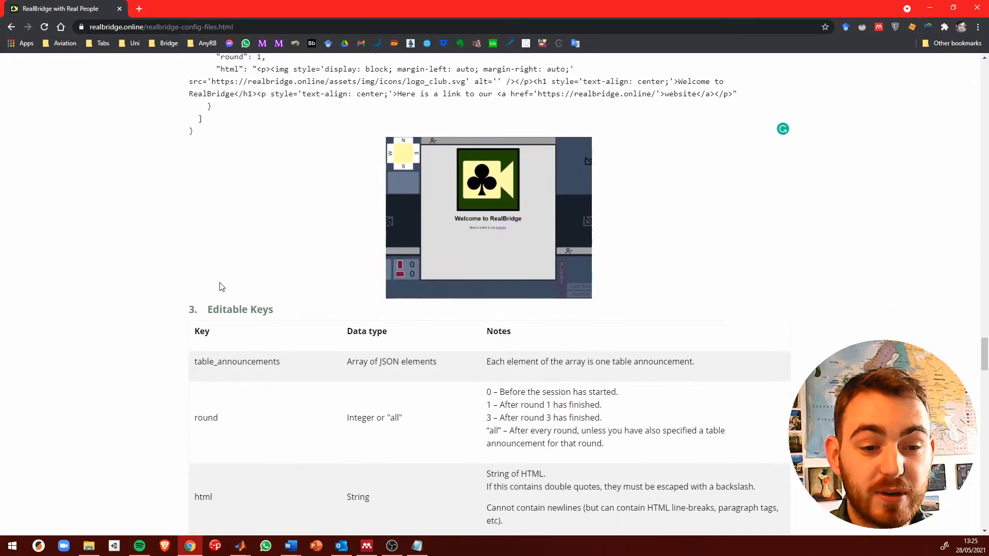
scroll(221, 286, down, 3)
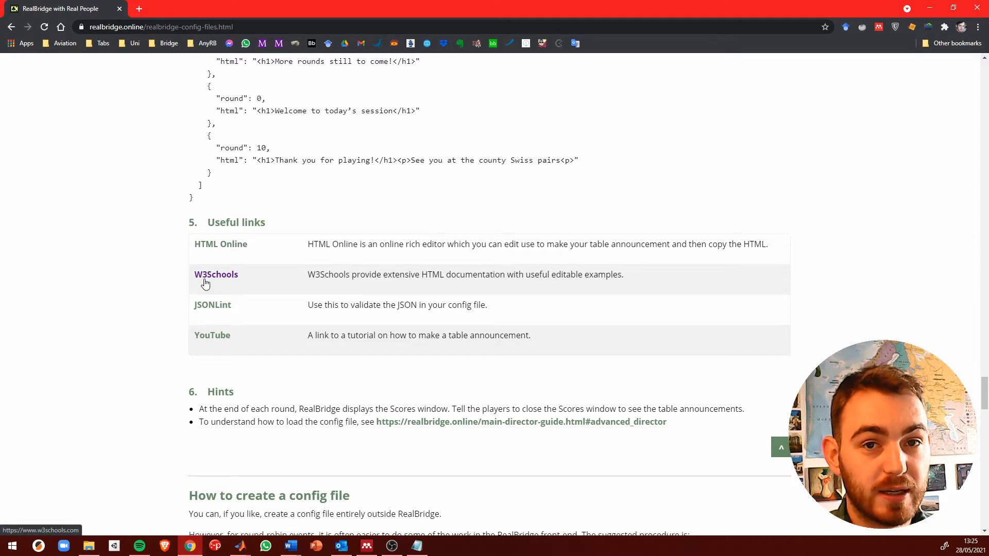
click(216, 246)
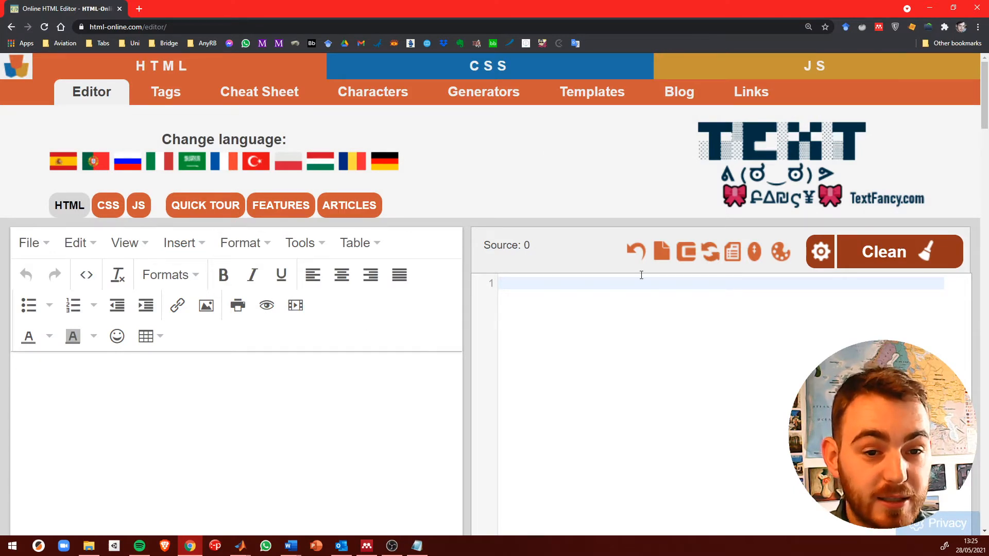
- Enter the text "Welcome to this session" in the visual editor and highlight its opening p tag in the HTML source
scroll(508, 368, down, 2)
scroll(507, 370, down, 2)
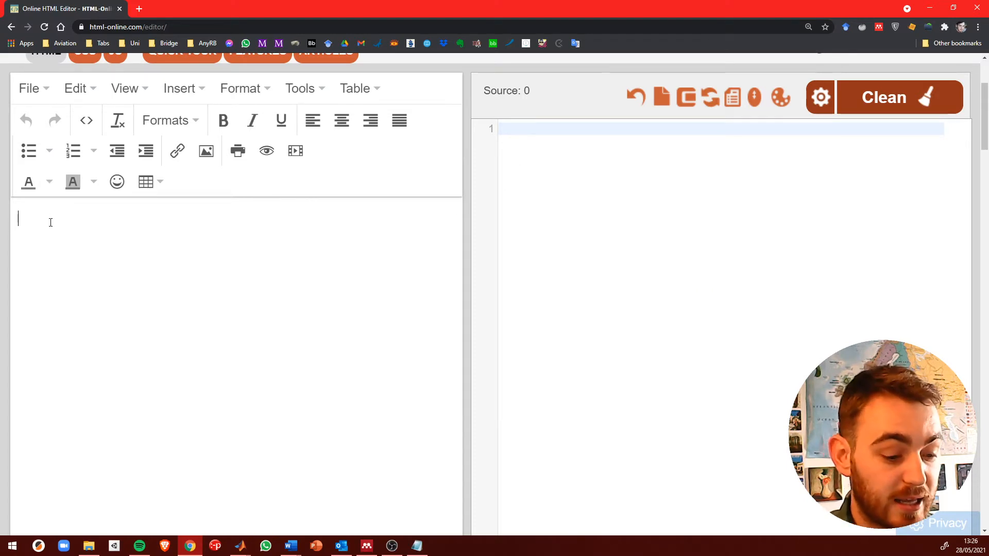
text(Welcome)
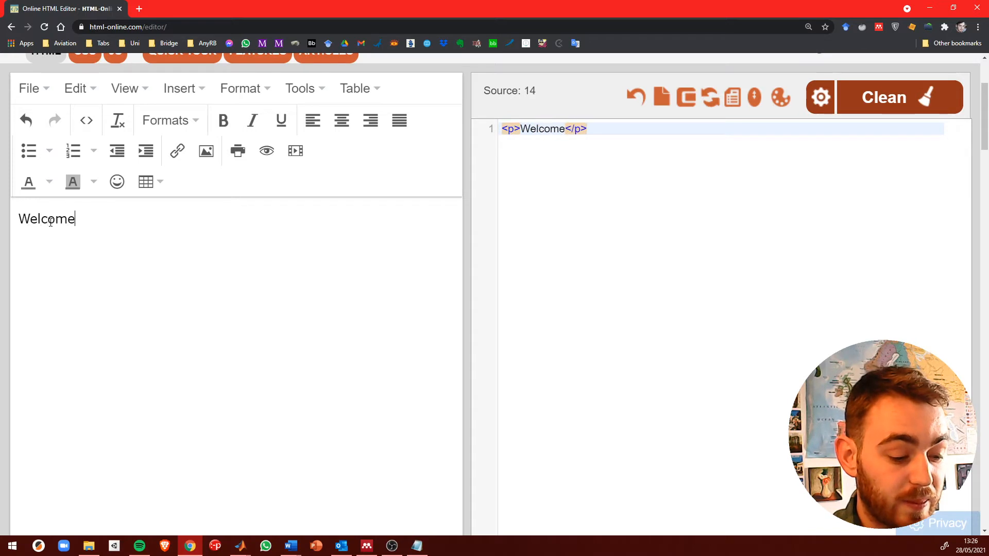
text( to this session)
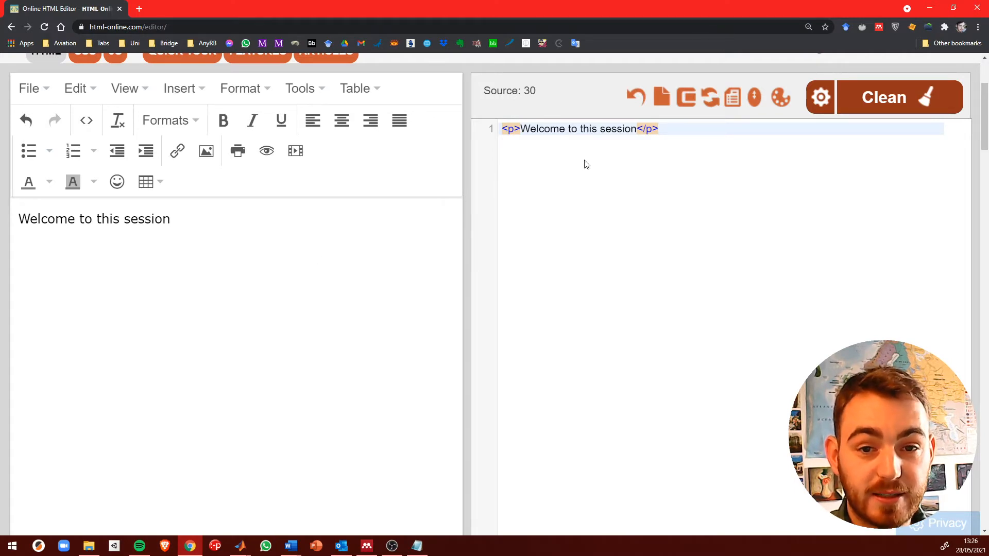
drag(520, 128, 502, 129)
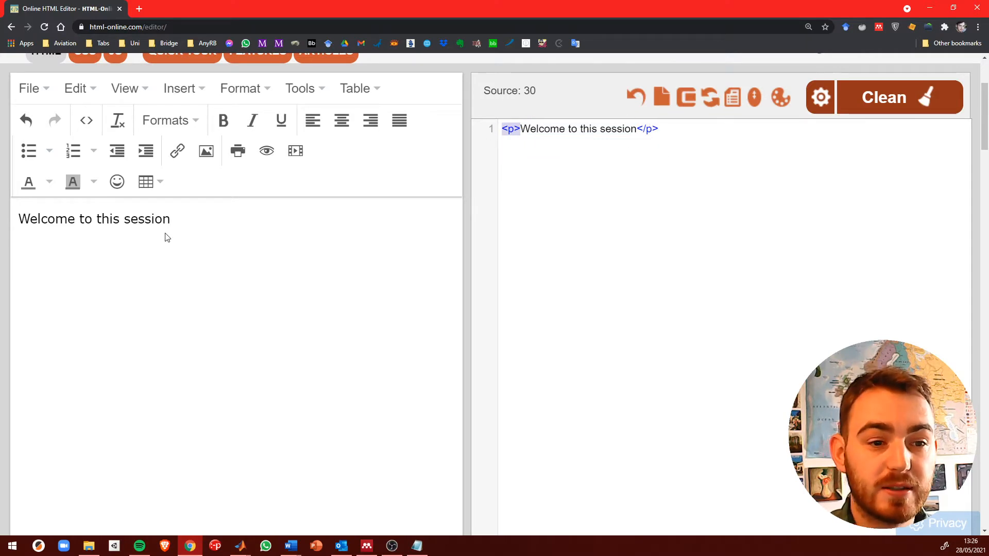
- Format the "Welcome to this session" text as Heading 1 and centre it
drag(174, 219, 23, 234)
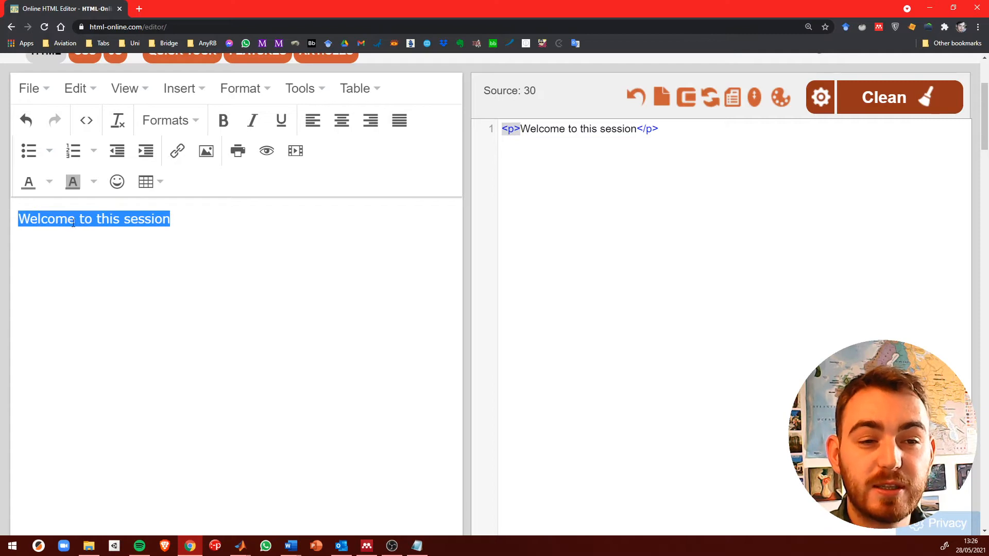
click(165, 124)
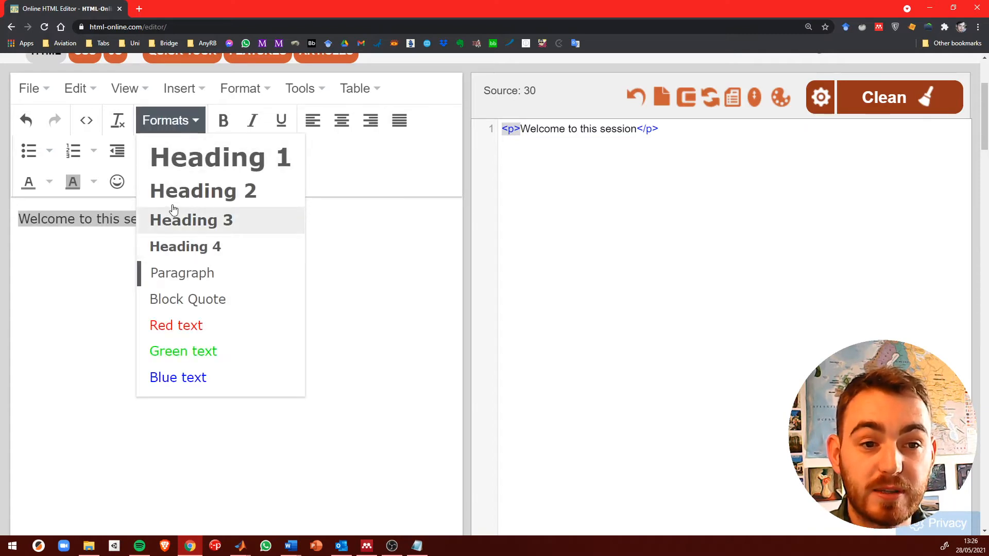
click(180, 163)
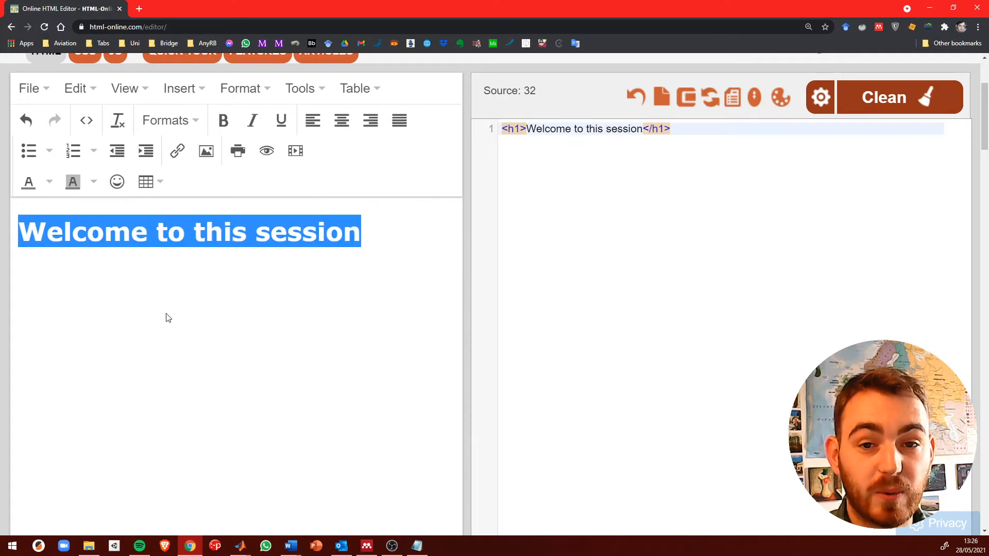
click(350, 124)
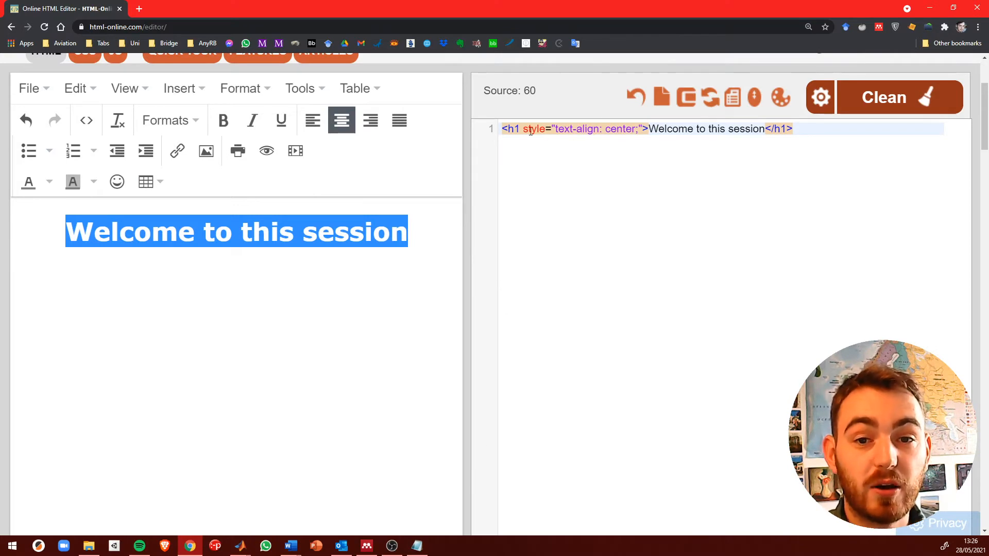
- Examine the h1 tag and its text-align style in the HTML source, and start a new paragraph below the heading
click(528, 173)
click(521, 130)
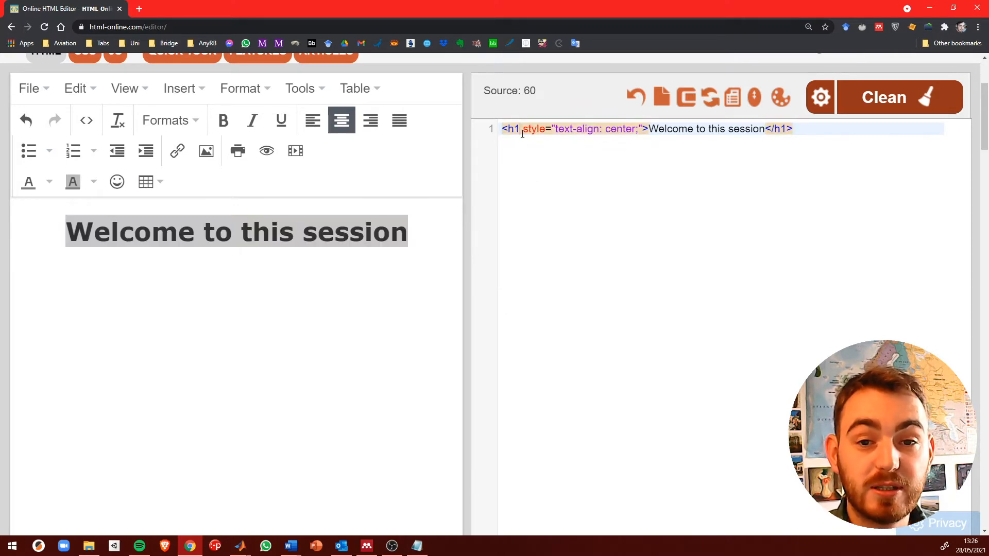
double_click(512, 130)
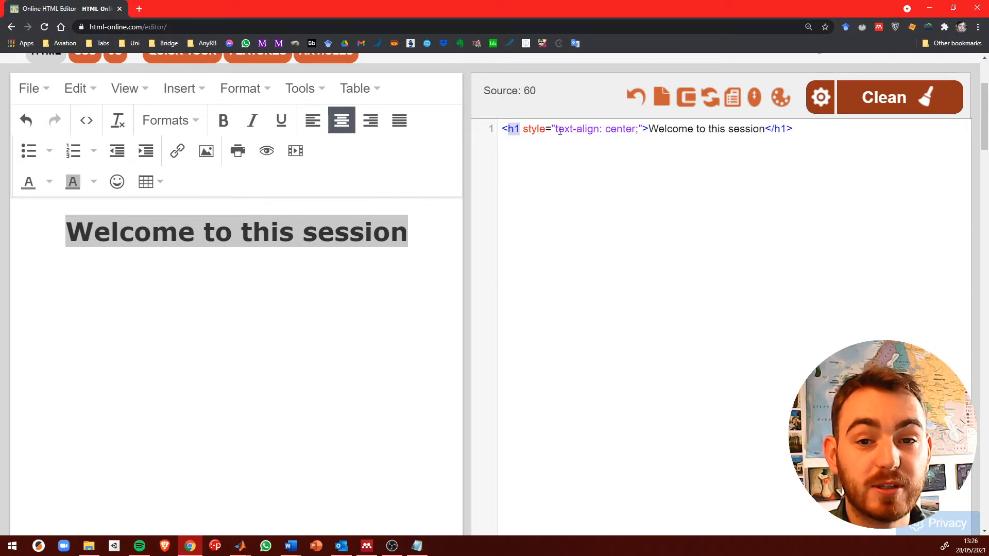
drag(555, 129, 634, 130)
click(312, 299)
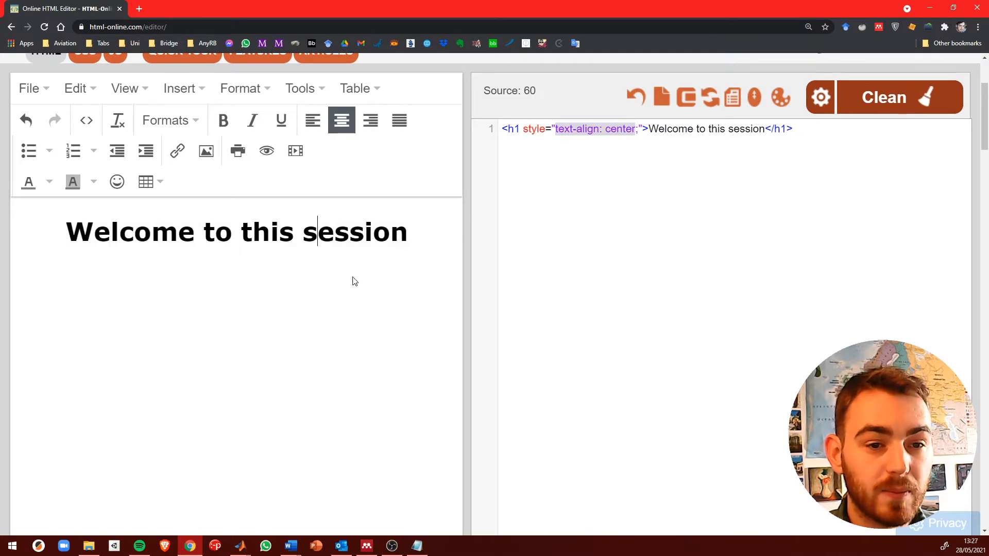
click(414, 231)
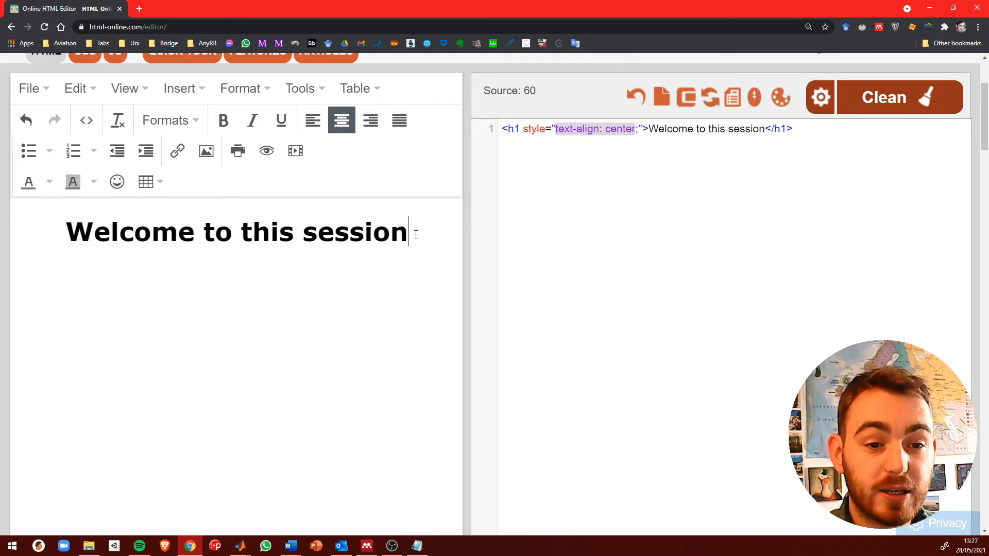
key(Return)
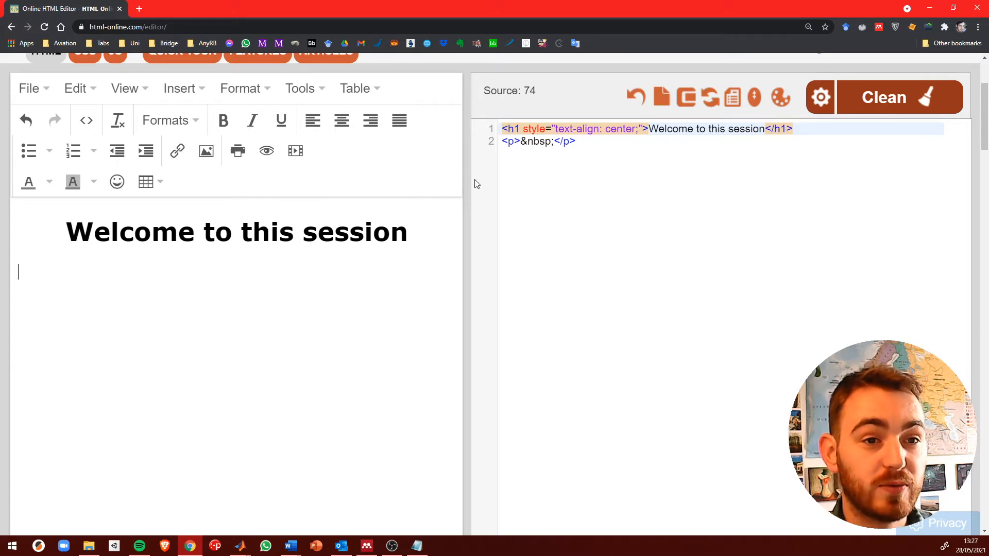
- Open the Manchester Bridge Club website in a new browser tab and log in to its web administration with the saved credentials
click(138, 9)
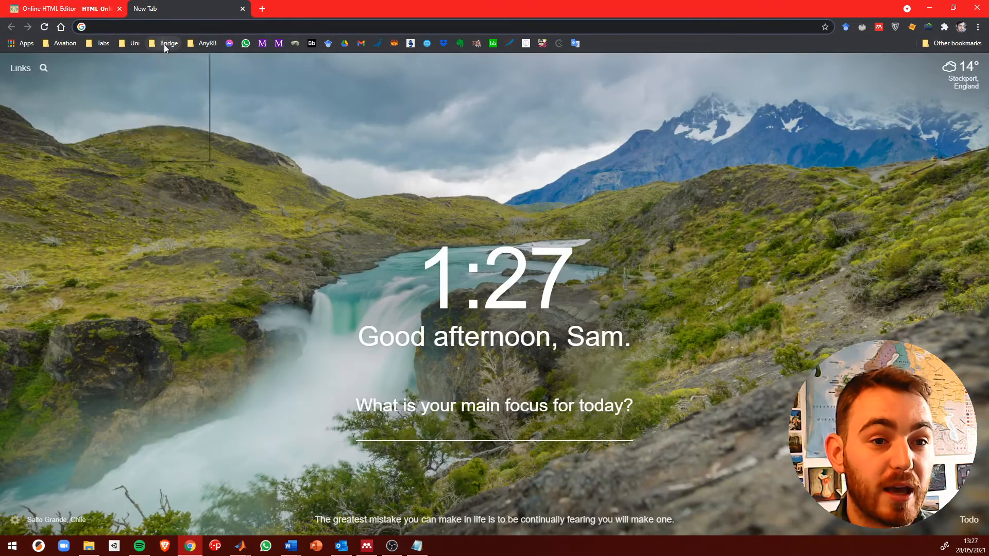
click(164, 44)
click(157, 69)
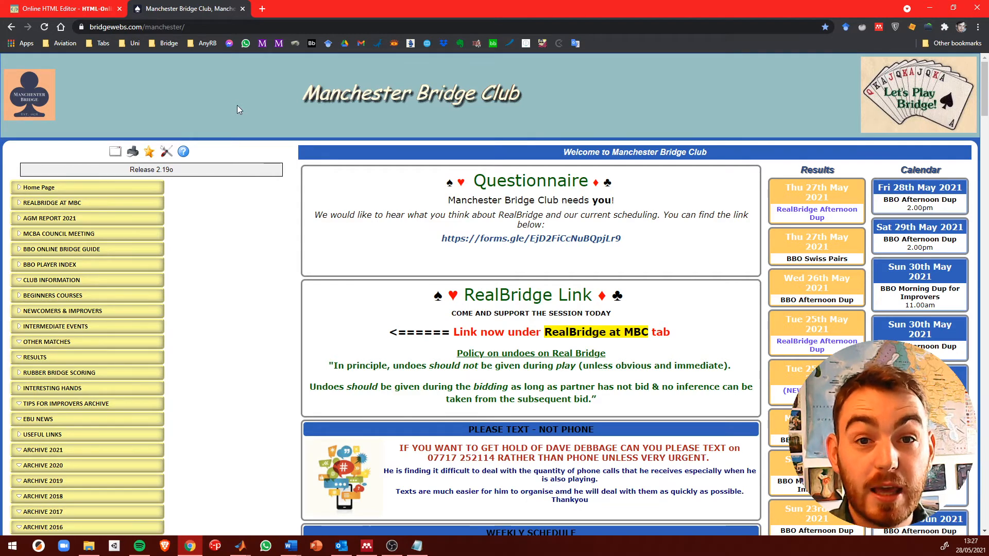
click(165, 151)
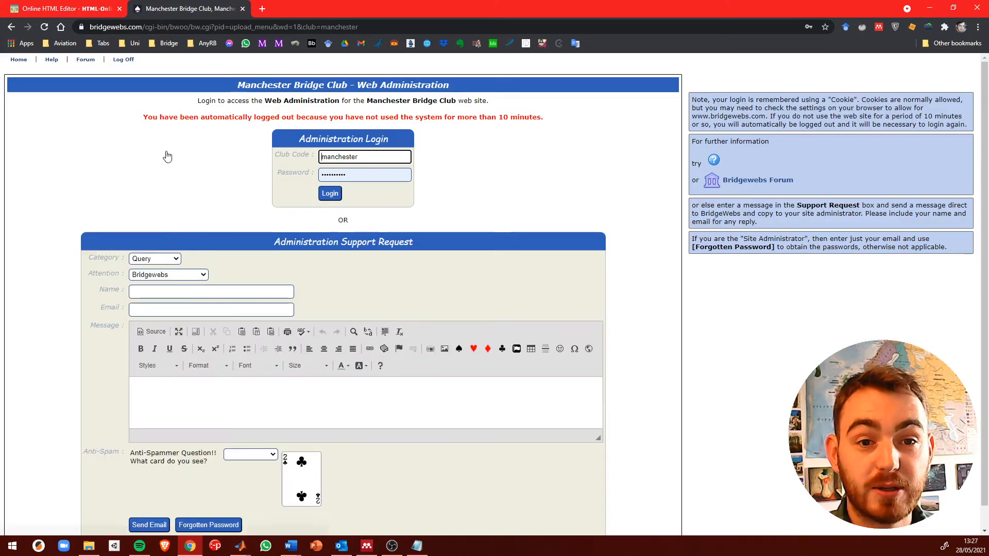
click(331, 193)
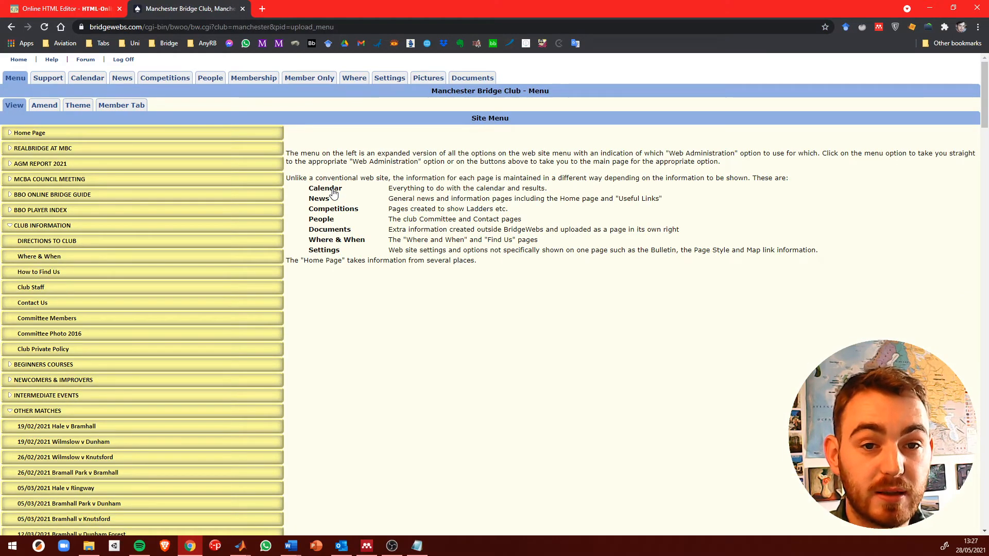
- Open 2015_Happy_New_Year.jpg from the club's picture library and copy its image address
click(430, 79)
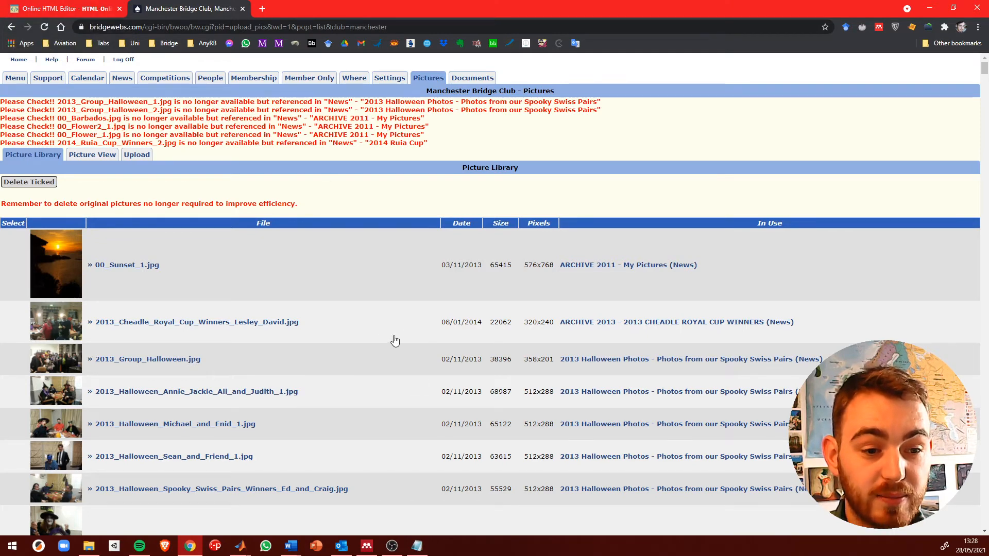
scroll(392, 338, down, 1)
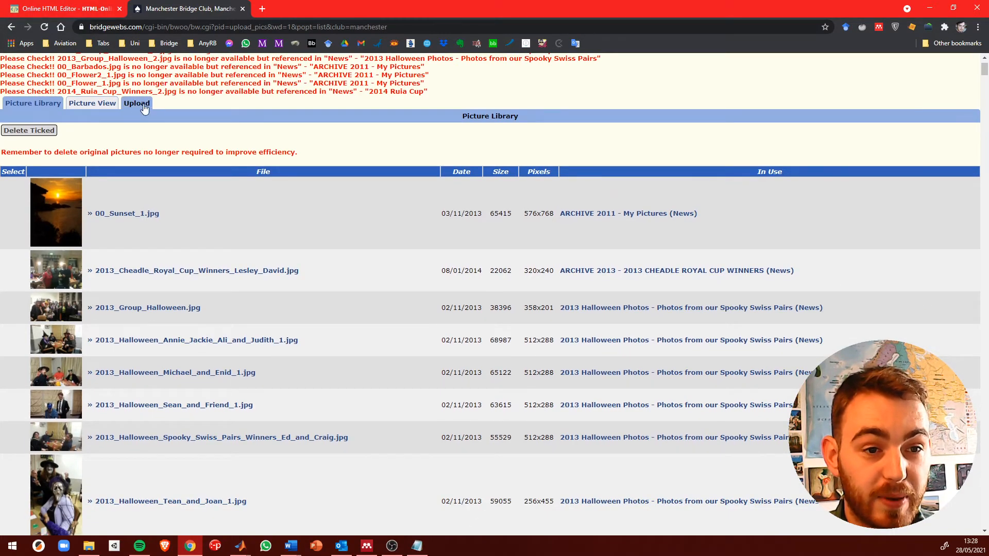
scroll(166, 291, down, 4)
scroll(150, 206, down, 2)
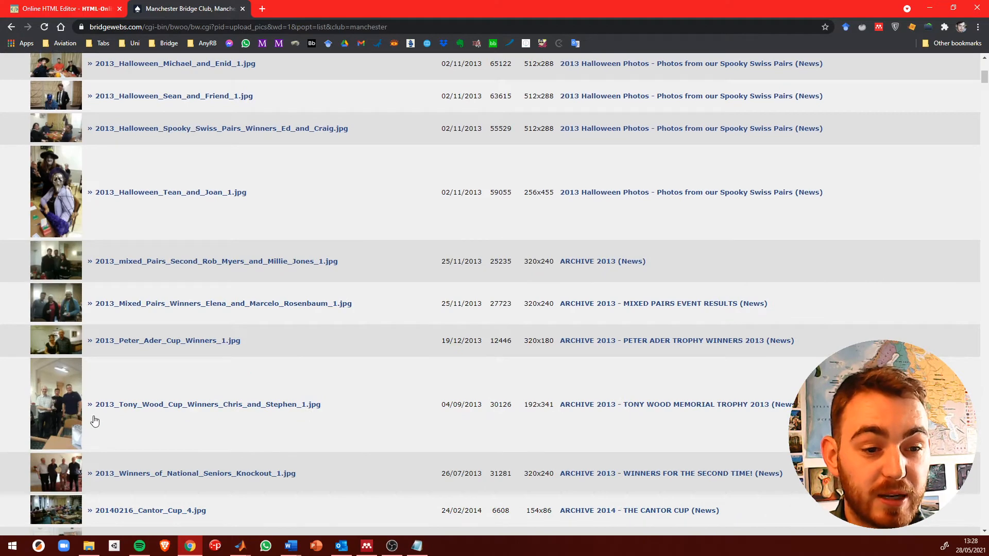
scroll(170, 419, down, 6)
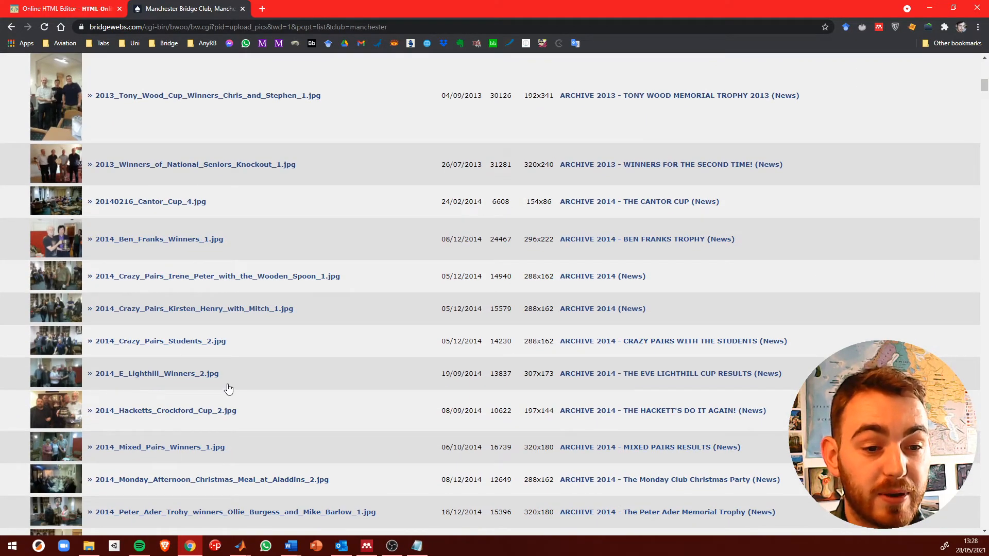
scroll(227, 389, down, 5)
scroll(153, 365, down, 6)
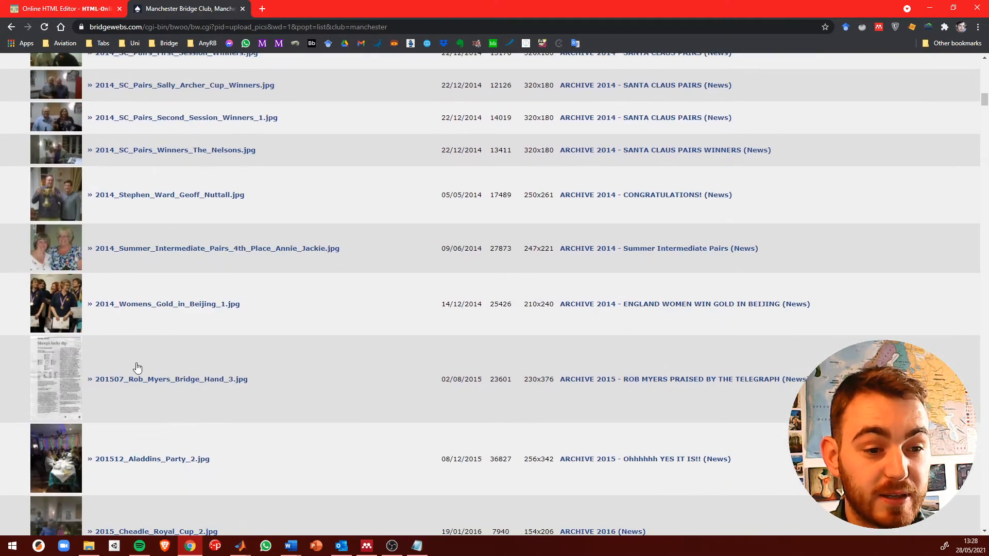
scroll(137, 369, down, 4)
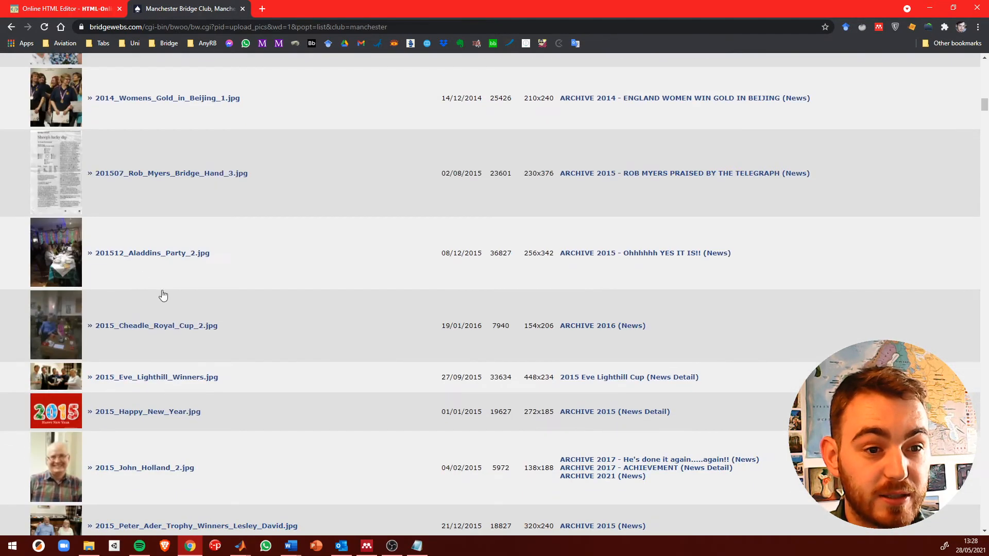
click(139, 411)
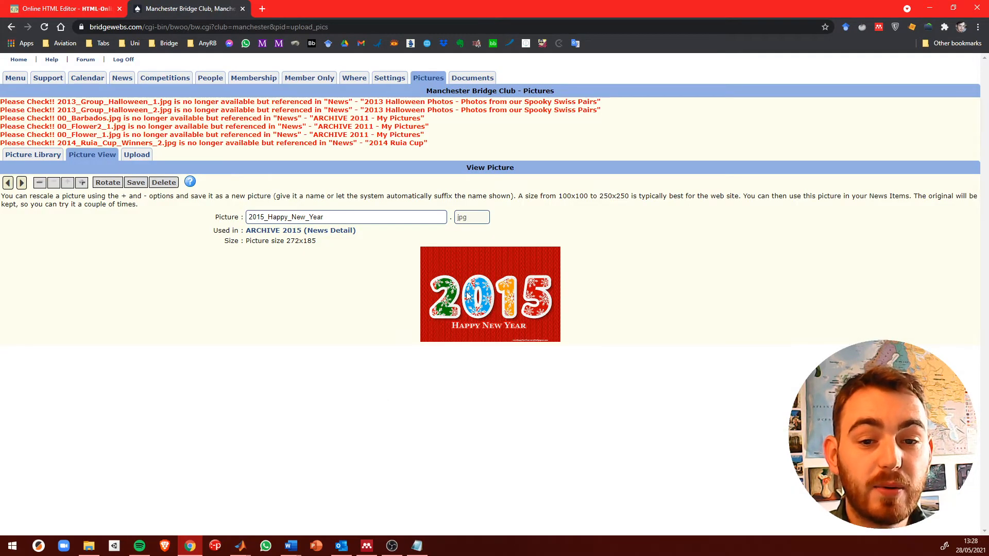
right_click(494, 291)
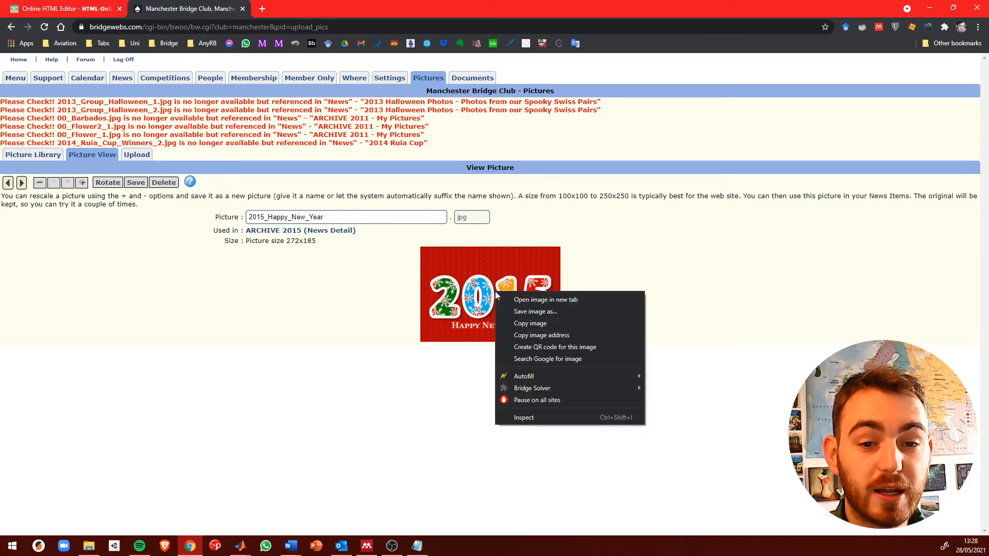
click(547, 336)
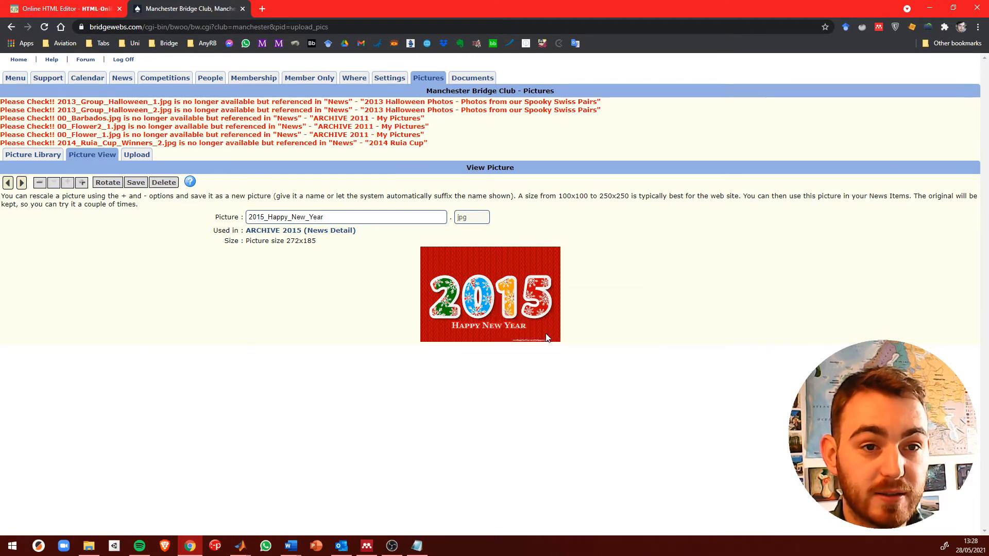
- Back in the HTML editor, insert an image below the heading using the copied 2015_Happy_New_Year.jpg address as its source
click(60, 10)
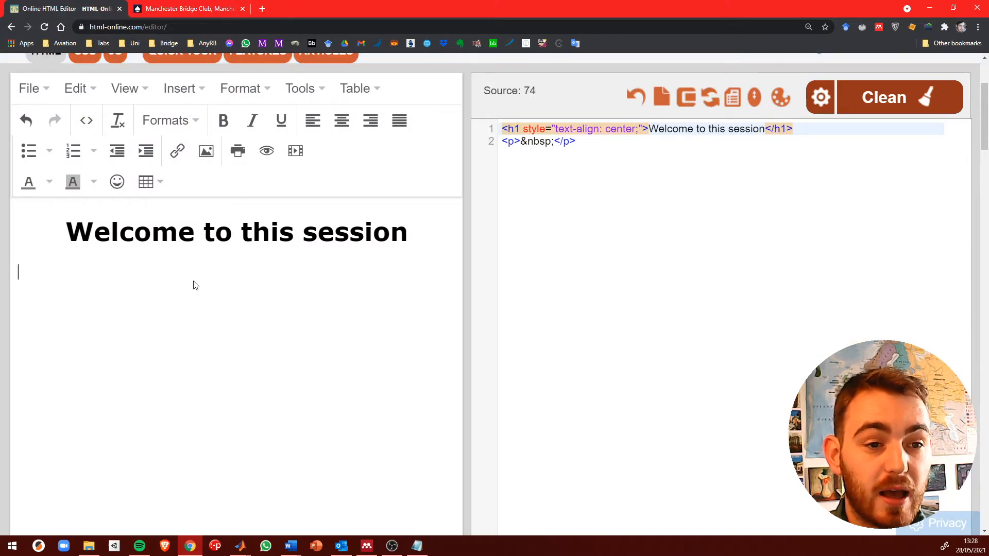
click(207, 153)
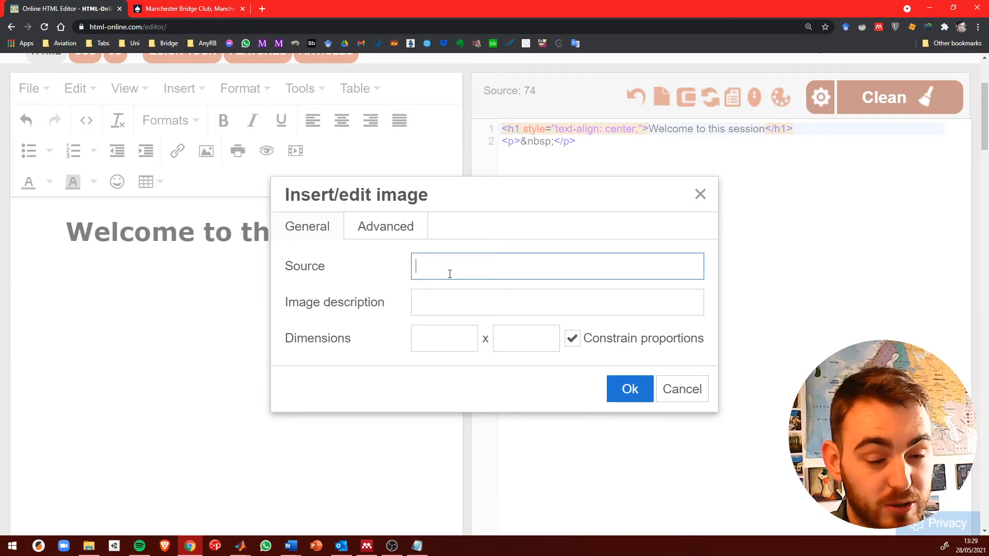
right_click(449, 273)
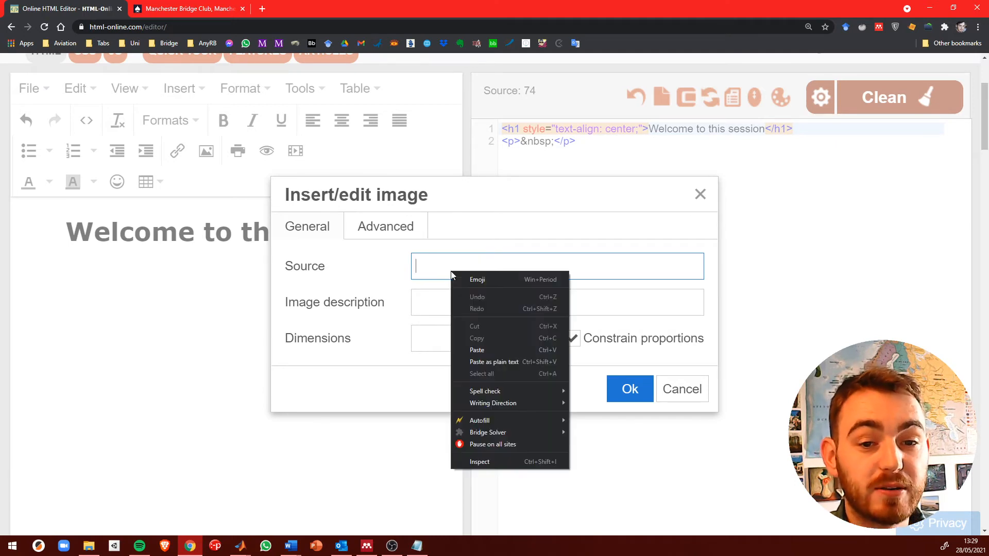
click(477, 351)
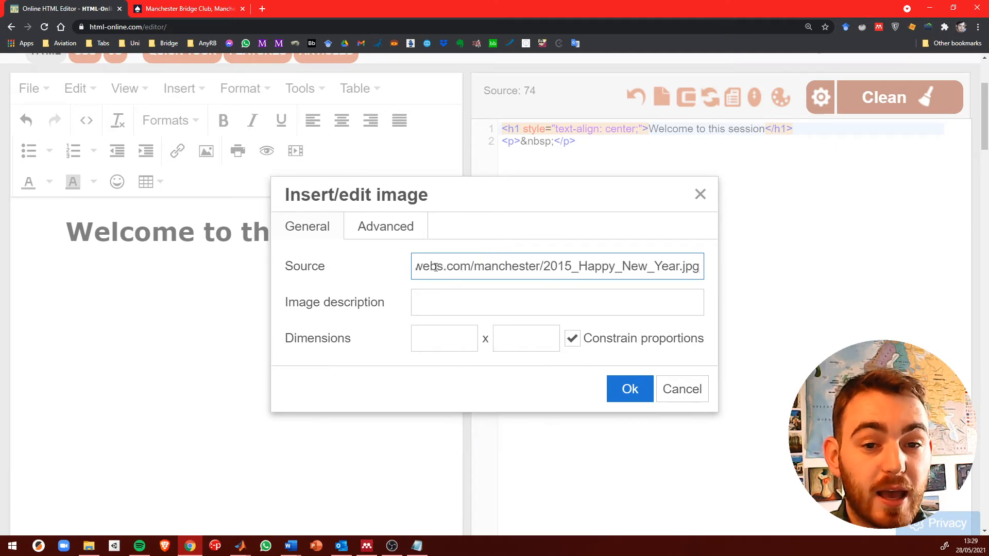
drag(539, 266, 701, 268)
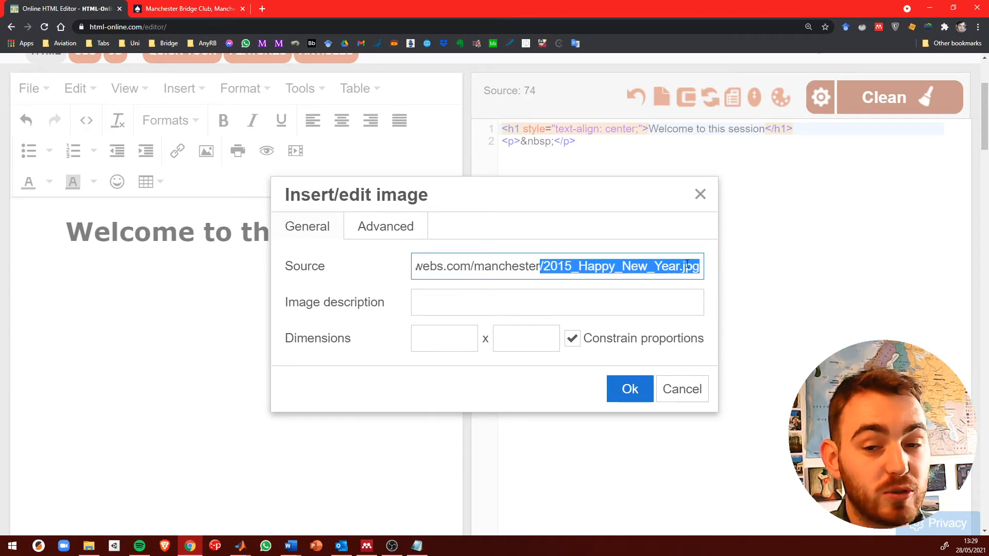
double_click(689, 266)
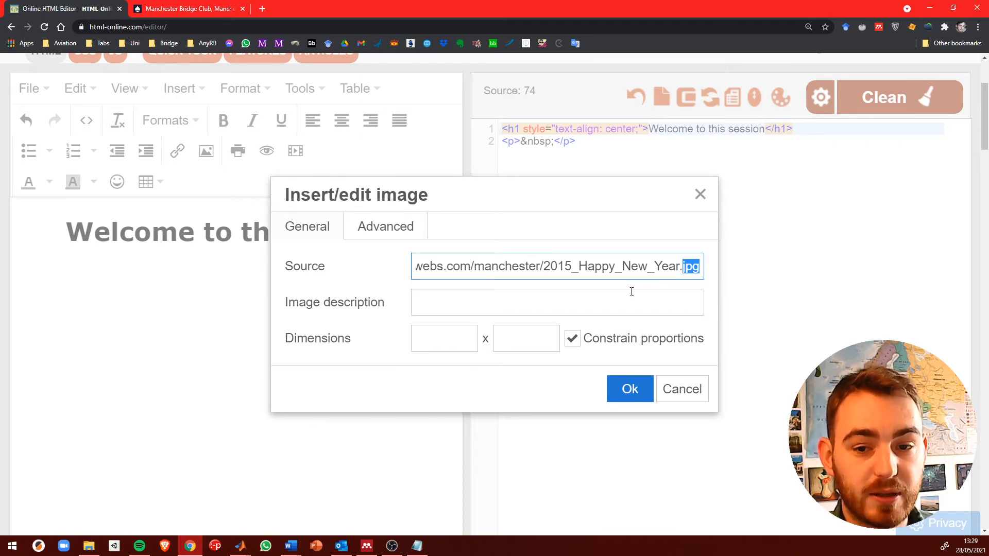
click(637, 395)
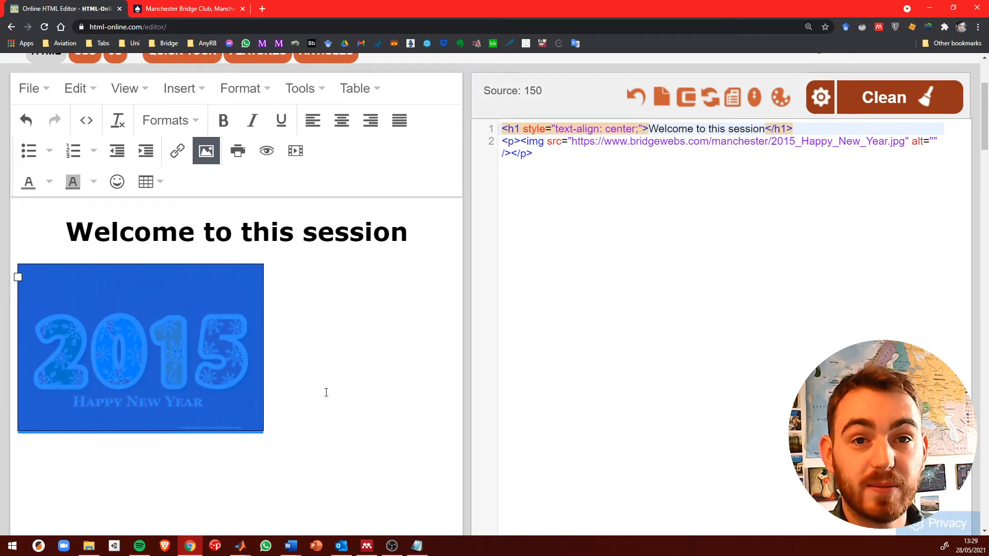
click(279, 365)
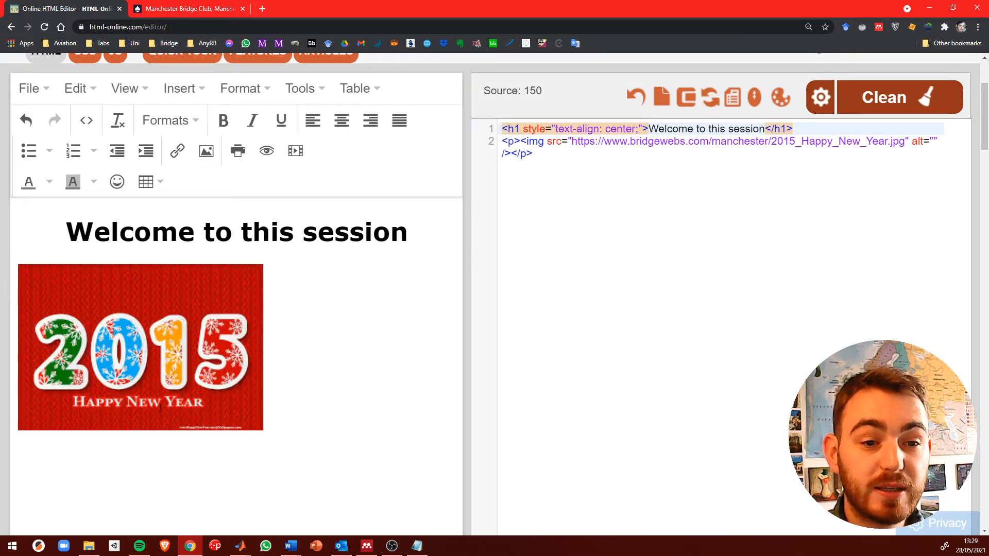
- Shrink the Happy New Year image proportionally to about 207 by 141 pixels
click(184, 393)
drag(265, 430, 221, 403)
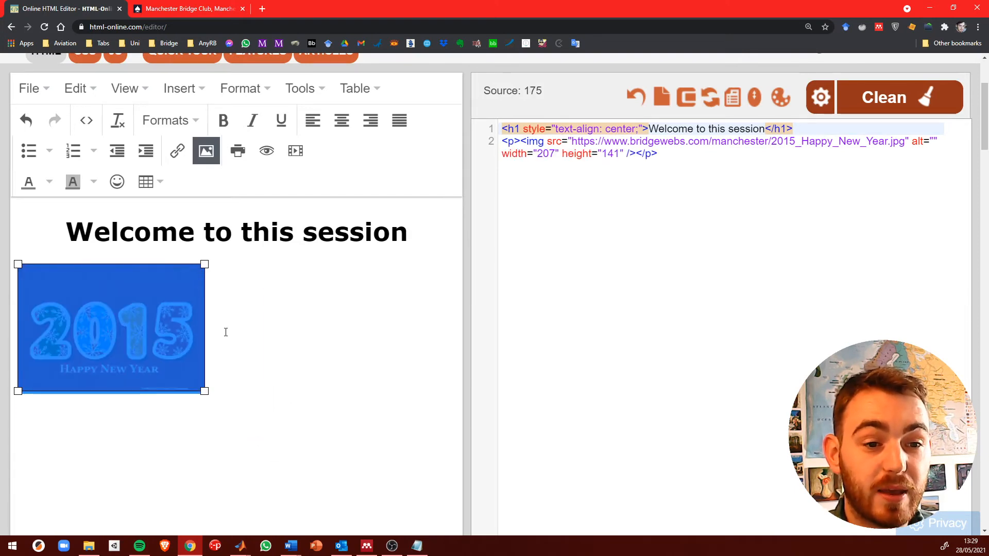
click(274, 335)
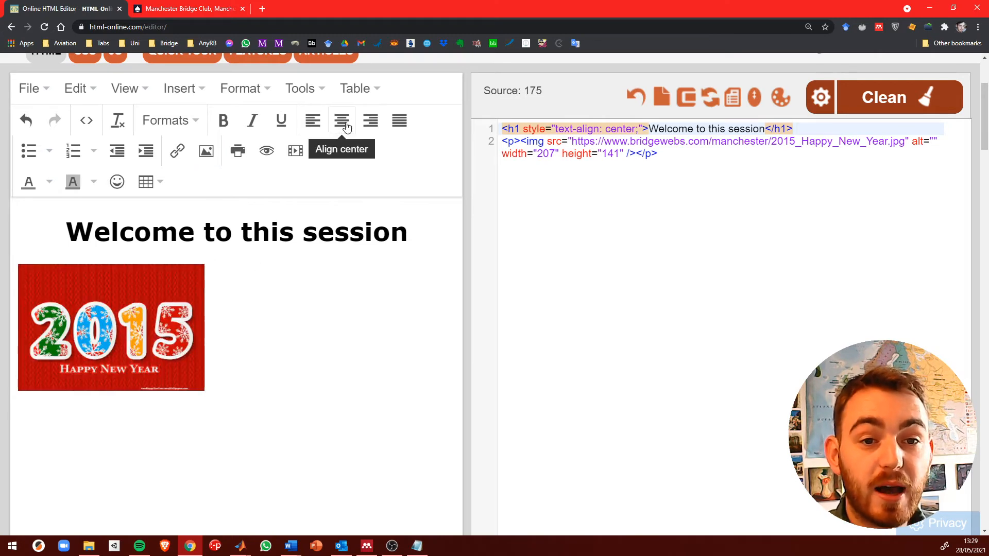